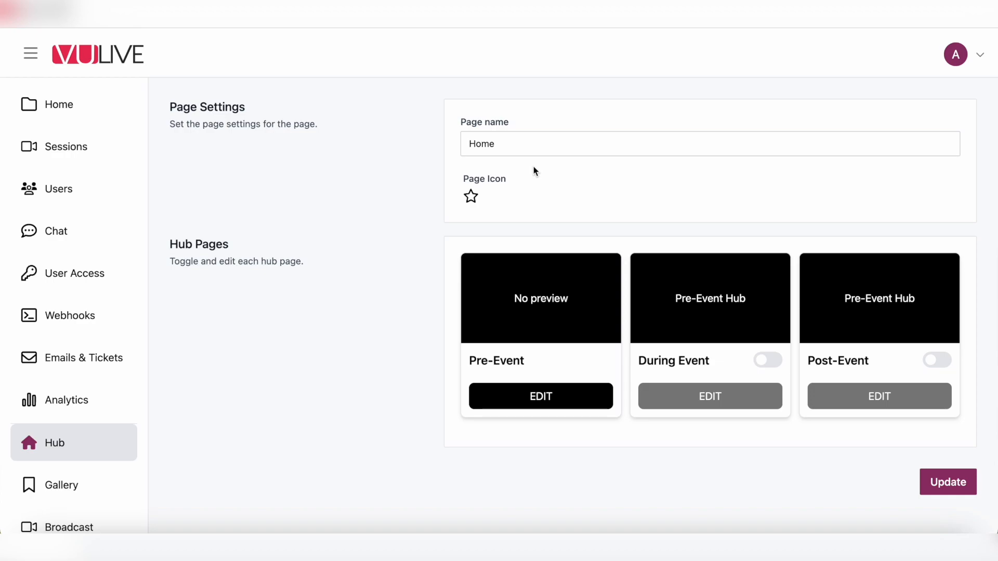
Change the Home page's icon from the star to the house icon.
{"action": "left_click", "coordinate": [470, 197]}
{"action": "scroll", "coordinate": [520, 342], "scroll_direction": "down", "scroll_amount": 5}
{"action": "scroll", "coordinate": [519, 349], "scroll_direction": "down", "scroll_amount": 1}
{"action": "left_click", "coordinate": [521, 225]}
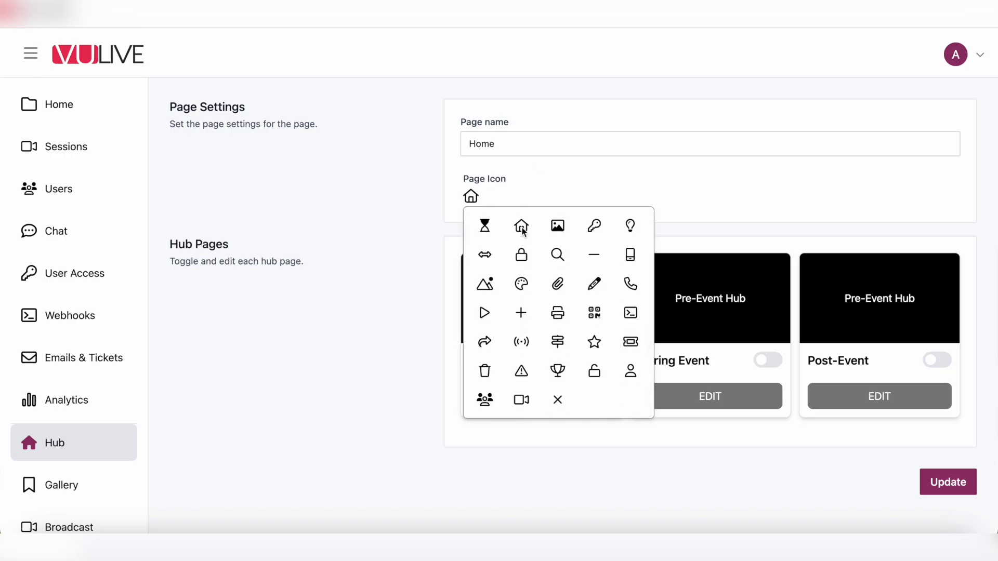
{"action": "left_click", "coordinate": [376, 212]}
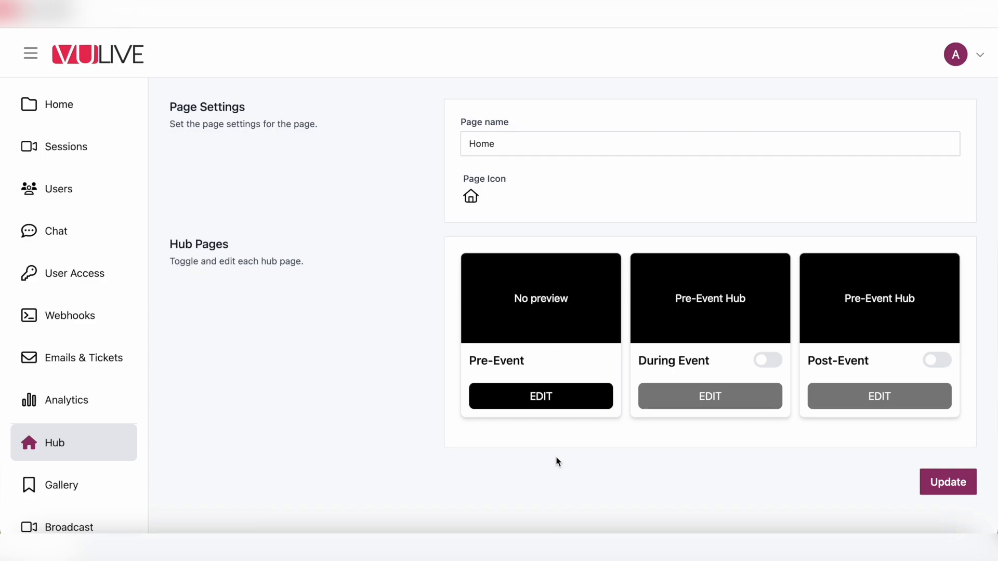
Enable the During Event and Post-Event hub pages and open the Pre-Event page for editing.
{"action": "left_click", "coordinate": [768, 361]}
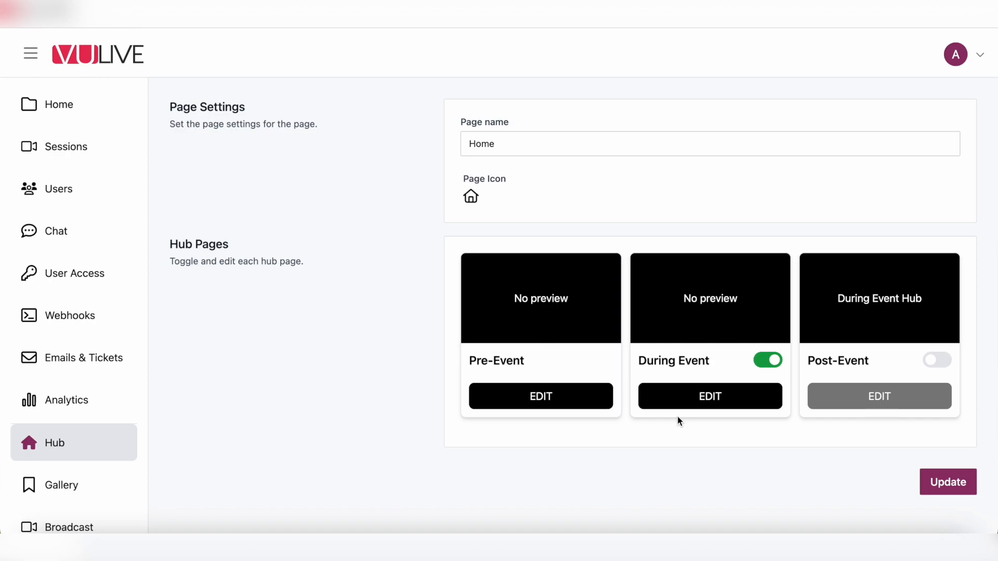
{"action": "left_click", "coordinate": [939, 363]}
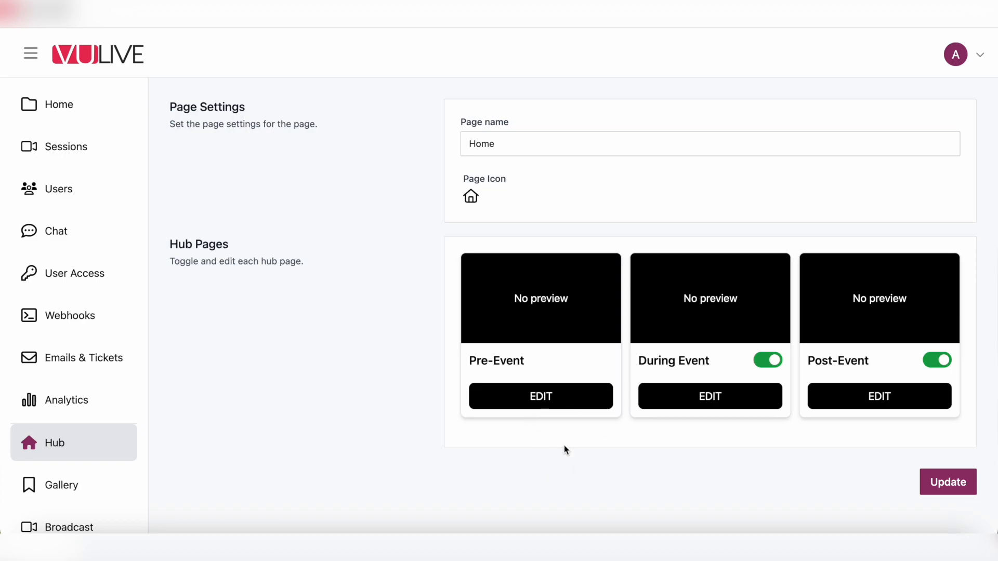
{"action": "left_click", "coordinate": [551, 406]}
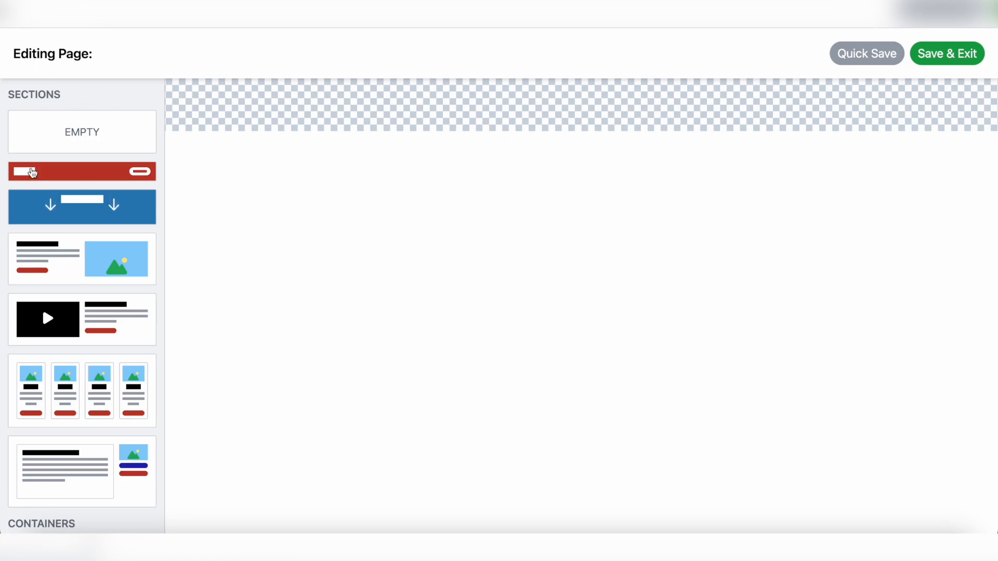
Examine the sections, containers and elements available for building the Pre-Event page.
{"action": "scroll", "coordinate": [94, 263], "scroll_direction": "down", "scroll_amount": 12}
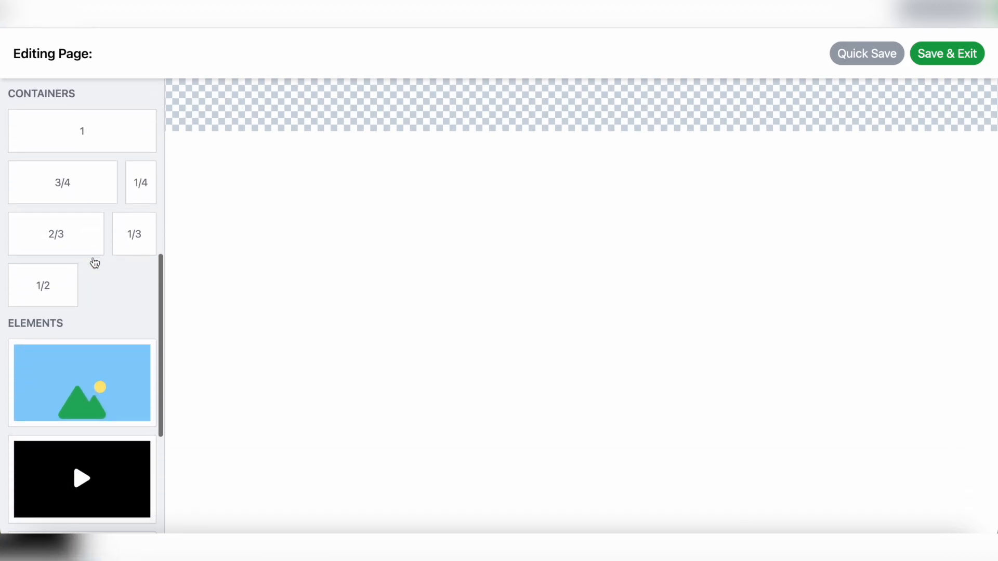
{"action": "scroll", "coordinate": [94, 259], "scroll_direction": "up", "scroll_amount": 12}
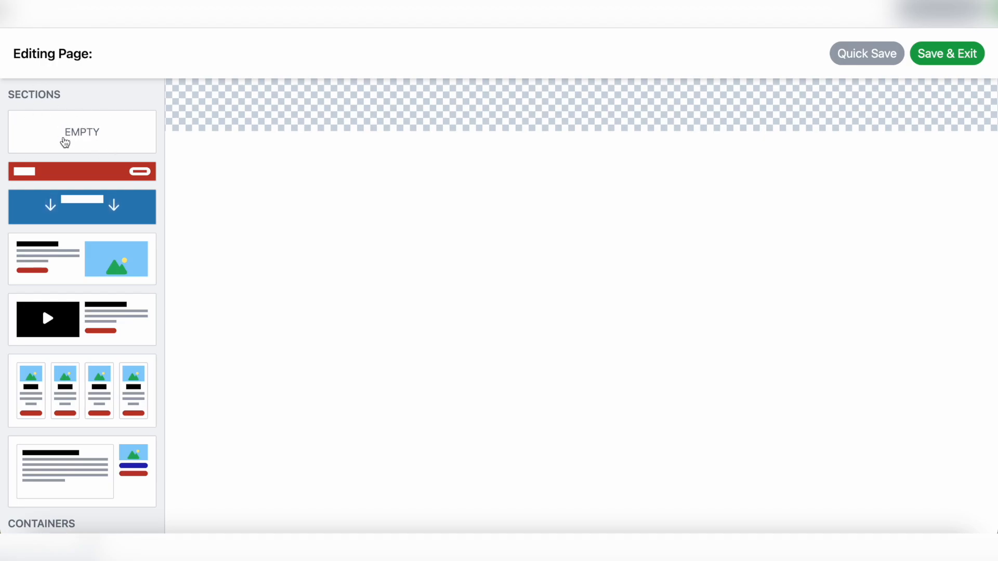
{"action": "scroll", "coordinate": [64, 142], "scroll_direction": "down", "scroll_amount": 5}
{"action": "scroll", "coordinate": [89, 256], "scroll_direction": "down", "scroll_amount": 2}
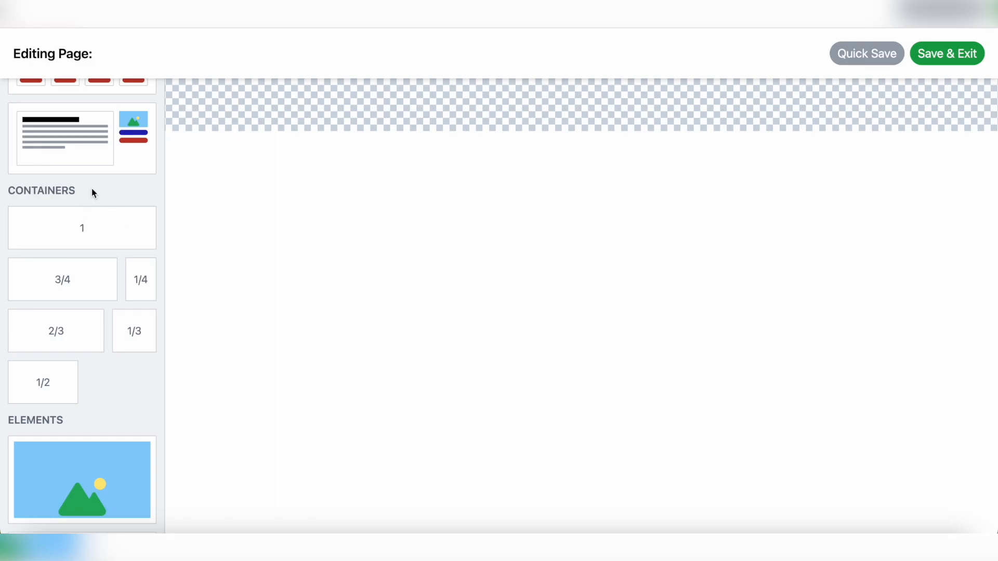
{"action": "scroll", "coordinate": [88, 255], "scroll_direction": "down", "scroll_amount": 2}
{"action": "scroll", "coordinate": [87, 254], "scroll_direction": "down", "scroll_amount": 2}
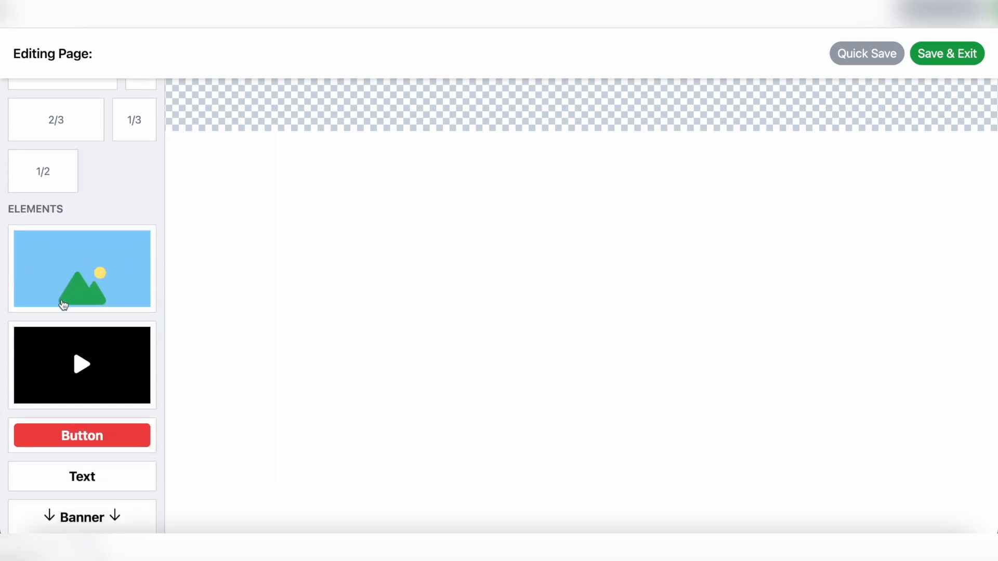
{"action": "scroll", "coordinate": [62, 304], "scroll_direction": "up", "scroll_amount": 15}
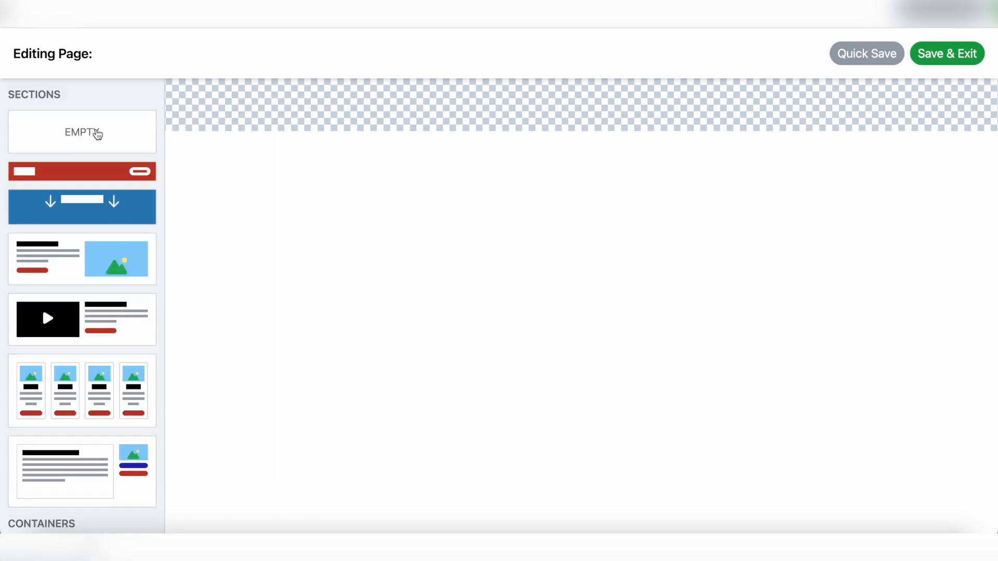
Add an empty section to the page and place a 2/3 container and a 1/3 container side by side in it.
{"action": "left_click_drag", "start_coordinate": [86, 141], "coordinate": [461, 111]}
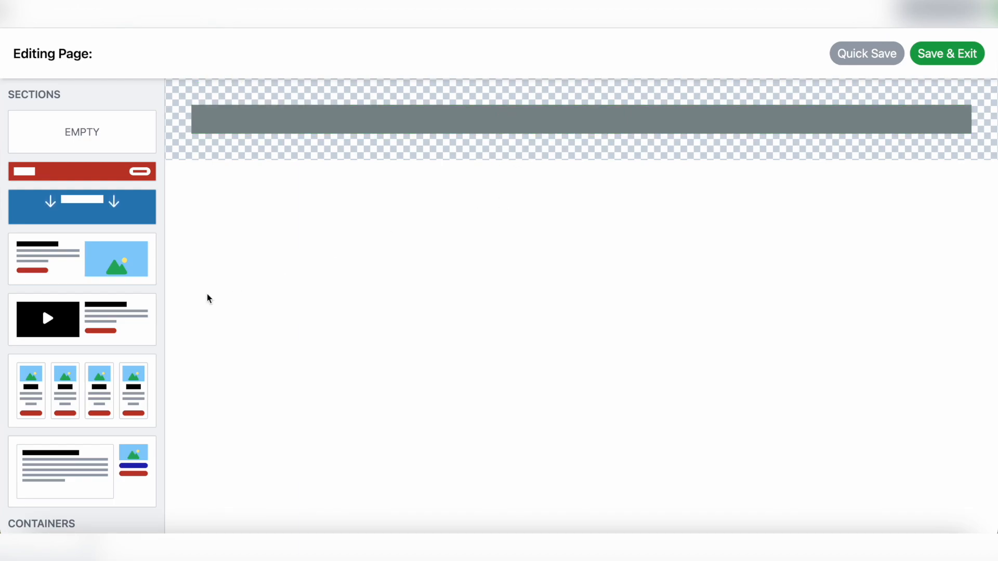
{"action": "scroll", "coordinate": [76, 378], "scroll_direction": "down", "scroll_amount": 5}
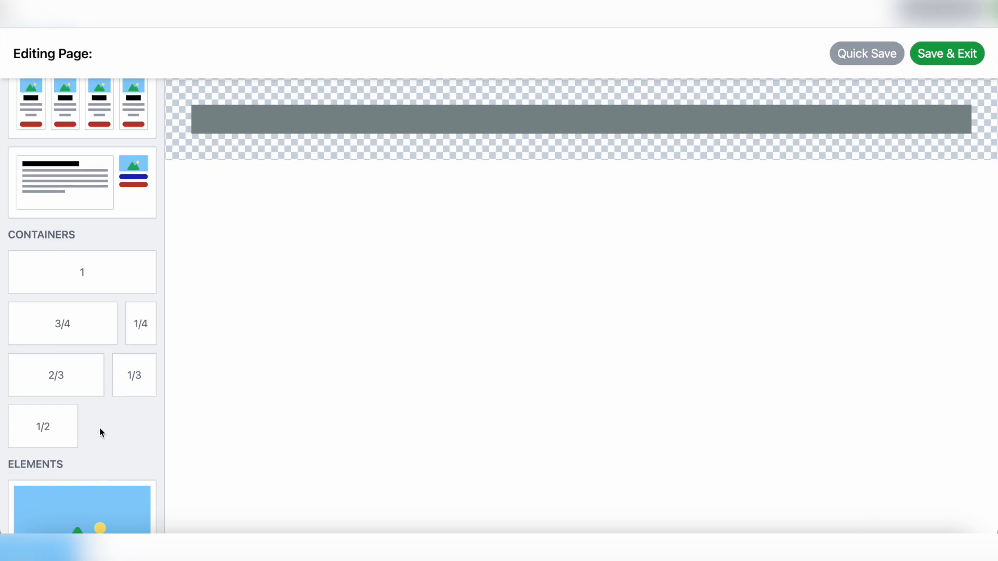
{"action": "left_click_drag", "start_coordinate": [66, 385], "coordinate": [385, 123]}
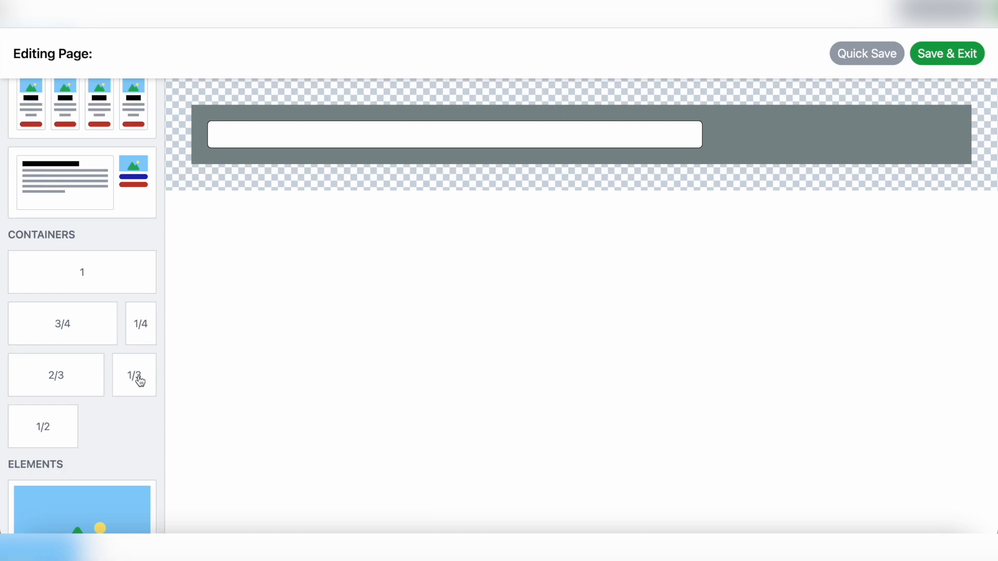
{"action": "left_click_drag", "start_coordinate": [139, 381], "coordinate": [806, 141]}
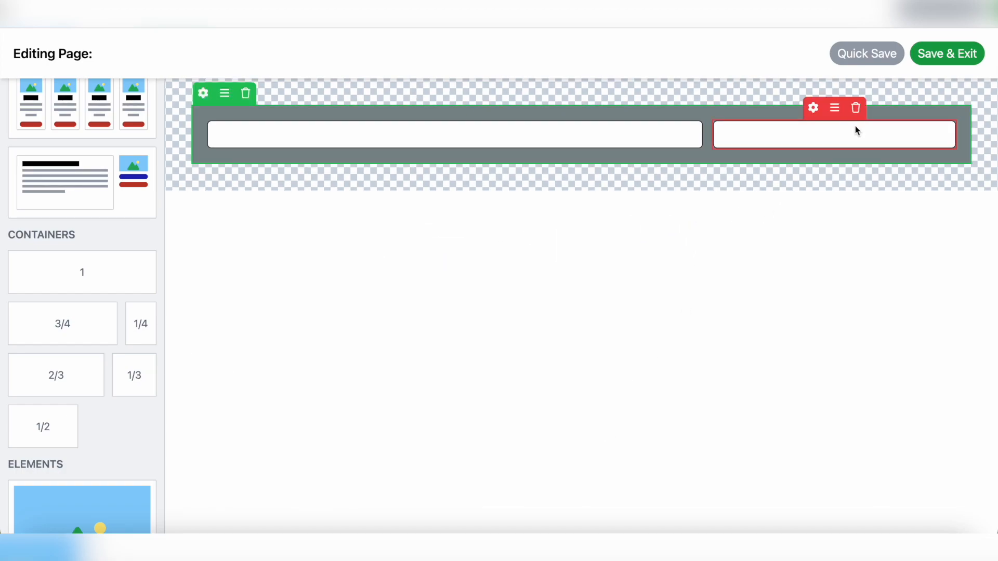
{"action": "scroll", "coordinate": [86, 467], "scroll_direction": "down", "scroll_amount": 5}
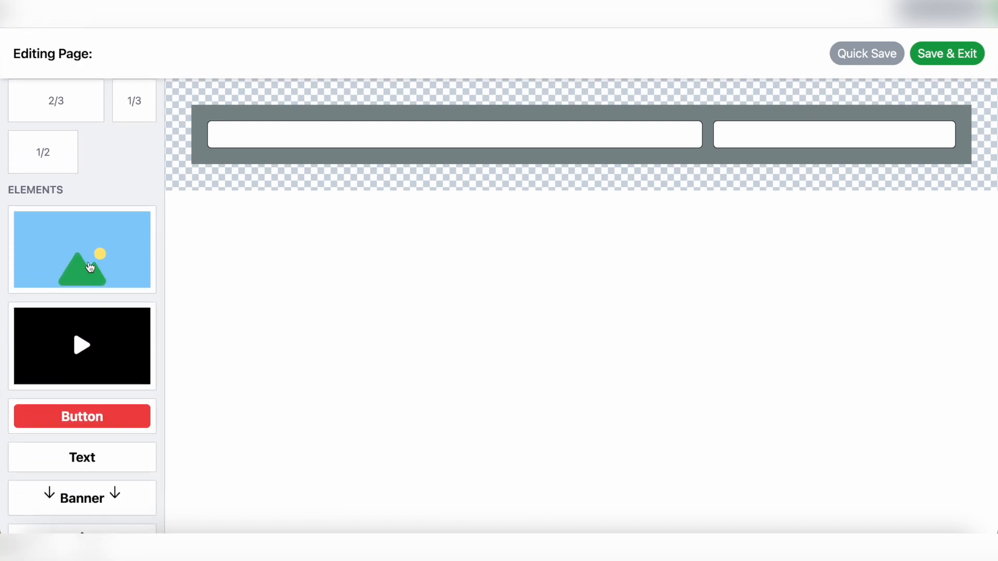
{"action": "scroll", "coordinate": [79, 263], "scroll_direction": "down", "scroll_amount": 3}
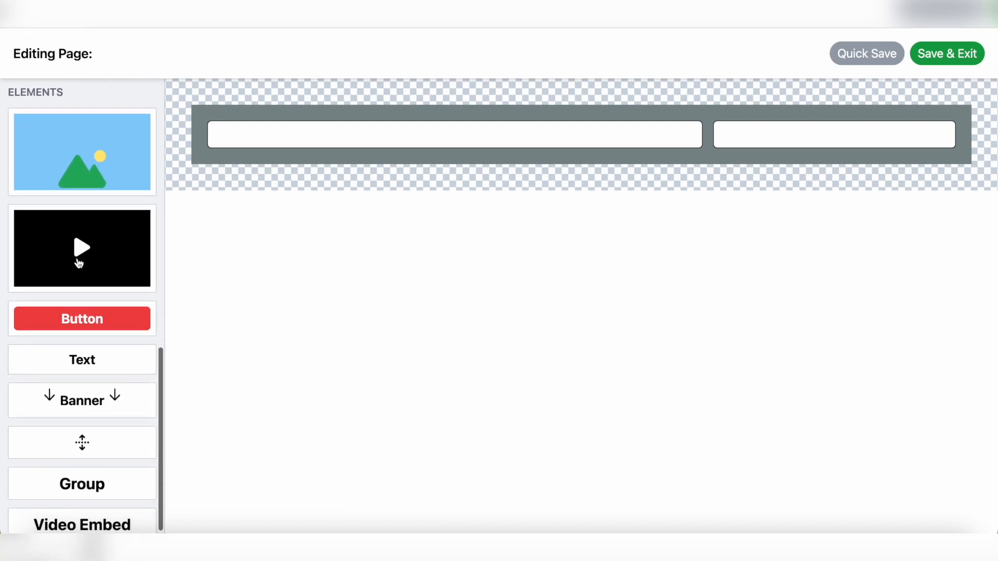
{"action": "scroll", "coordinate": [125, 328], "scroll_direction": "down", "scroll_amount": 1}
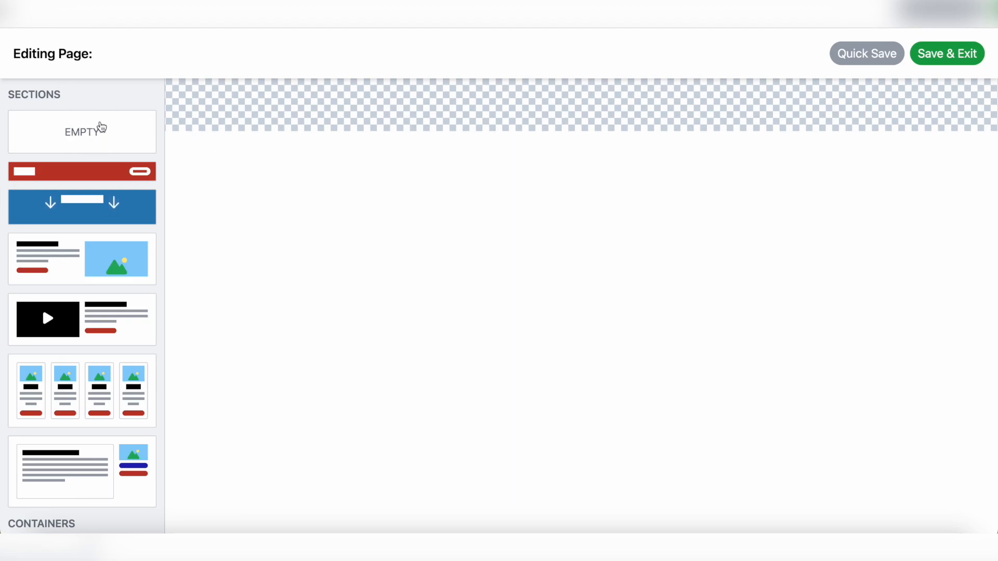
Add the red company header section to the page with the text-and-image features section beneath it.
{"action": "left_click_drag", "start_coordinate": [83, 138], "coordinate": [454, 136]}
{"action": "left_click_drag", "start_coordinate": [56, 177], "coordinate": [459, 101]}
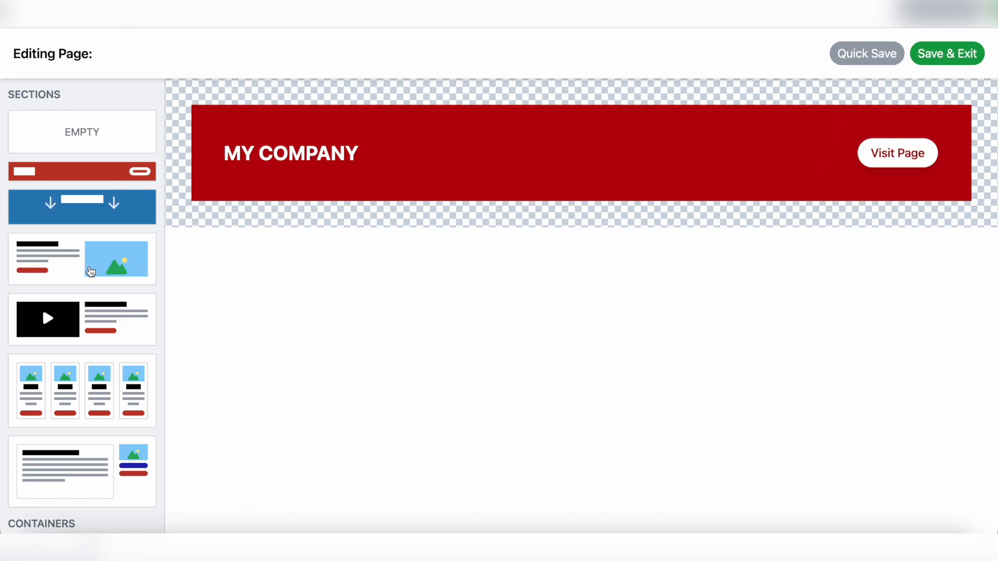
{"action": "left_click_drag", "start_coordinate": [95, 272], "coordinate": [492, 199]}
{"action": "scroll", "coordinate": [97, 177], "scroll_direction": "down", "scroll_amount": 1}
Add the blue banner section beneath the features section and add the four-card section to the page.
{"action": "left_click_drag", "start_coordinate": [97, 177], "coordinate": [562, 487]}
{"action": "scroll", "coordinate": [563, 487], "scroll_direction": "down", "scroll_amount": 2}
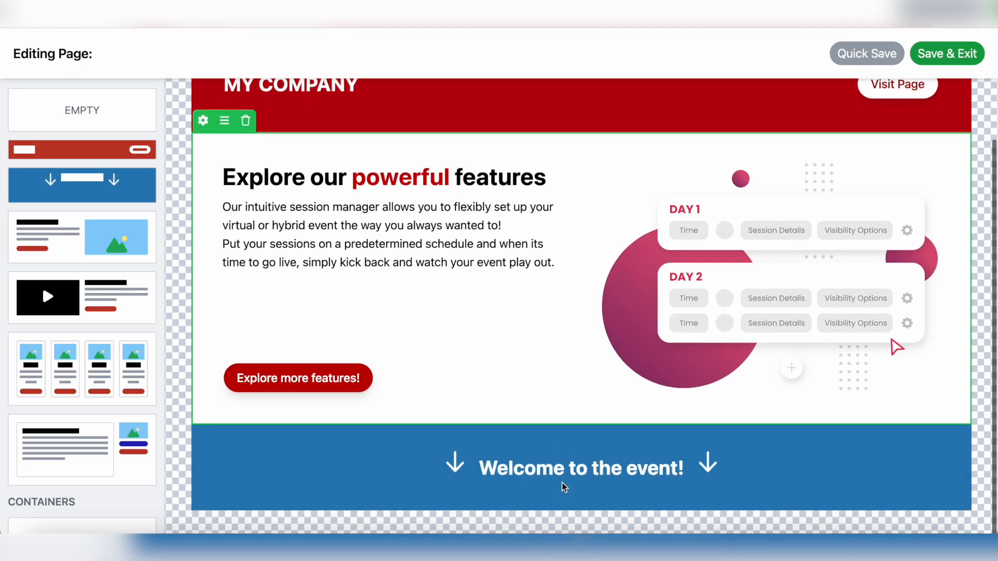
{"action": "left_click_drag", "start_coordinate": [54, 372], "coordinate": [535, 403]}
{"action": "scroll", "coordinate": [534, 403], "scroll_direction": "down", "scroll_amount": 3}
{"action": "scroll", "coordinate": [123, 446], "scroll_direction": "down", "scroll_amount": 2}
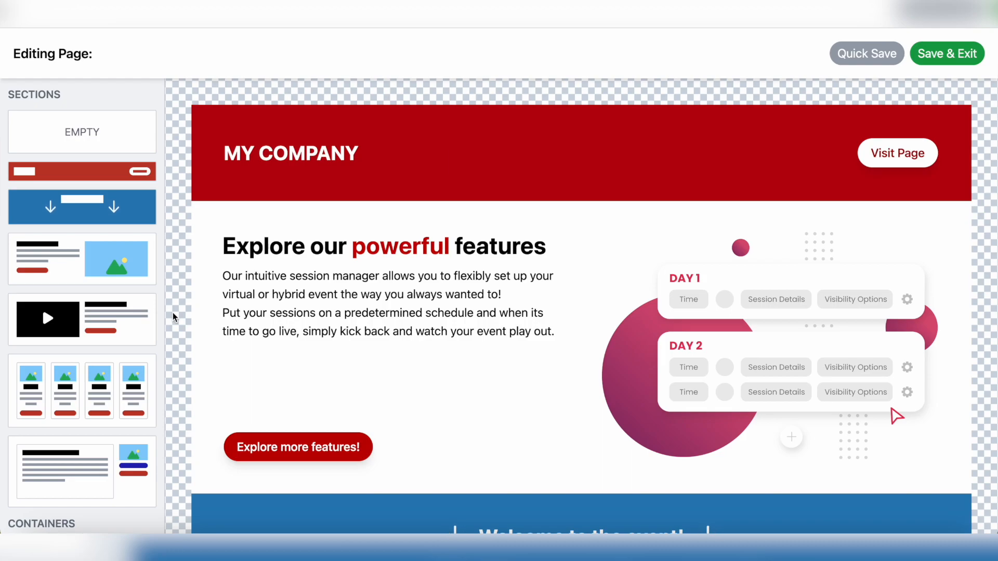
Insert an empty section between the company header and the features section.
{"action": "left_click_drag", "start_coordinate": [109, 131], "coordinate": [379, 215]}
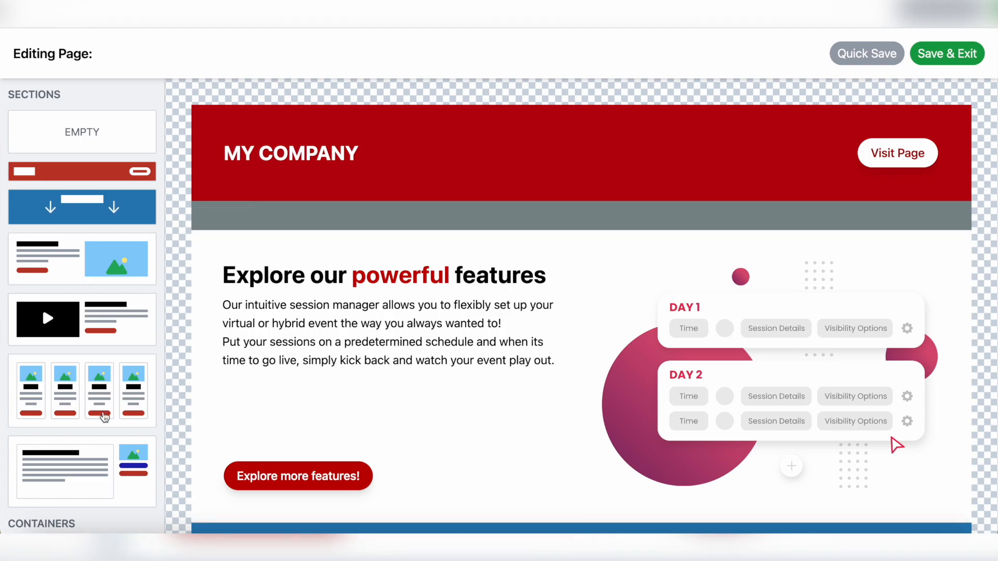
{"action": "scroll", "coordinate": [91, 410], "scroll_direction": "down", "scroll_amount": 6}
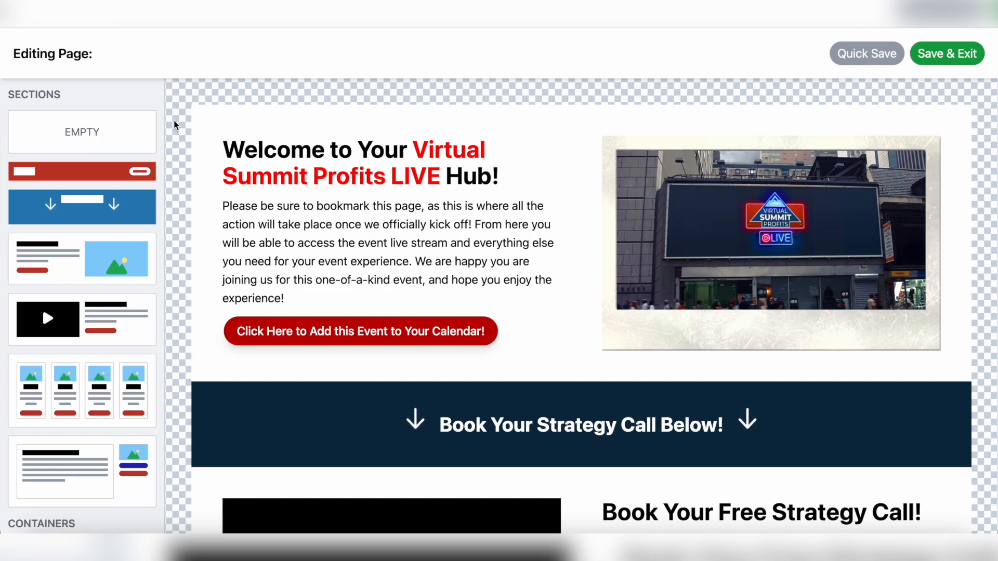
Open the settings of the welcome section and review its ticket visibility options and background color.
{"action": "mouse_move", "coordinate": [198, 118]}
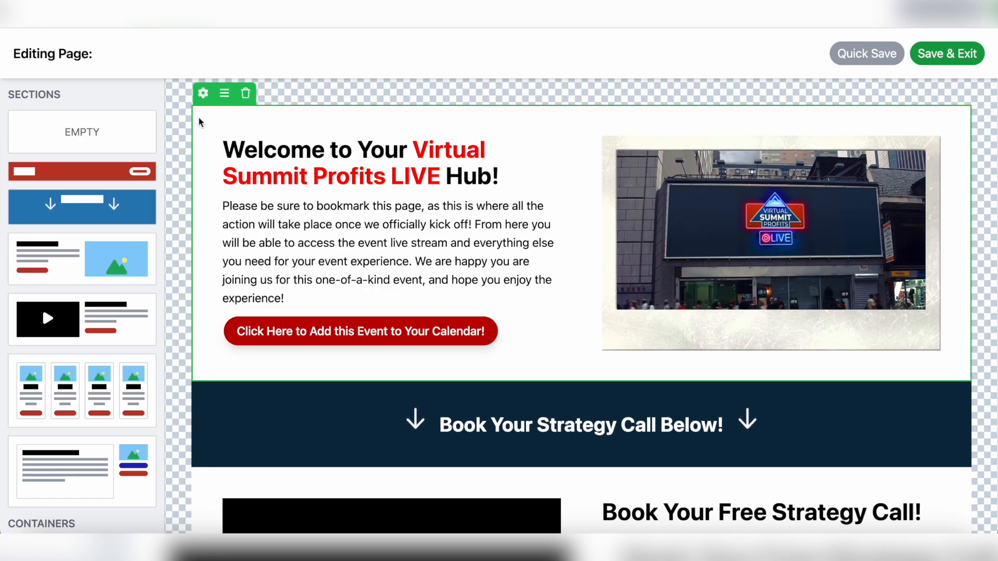
{"action": "mouse_move", "coordinate": [230, 126]}
{"action": "mouse_move", "coordinate": [266, 151]}
{"action": "left_click", "coordinate": [204, 97]}
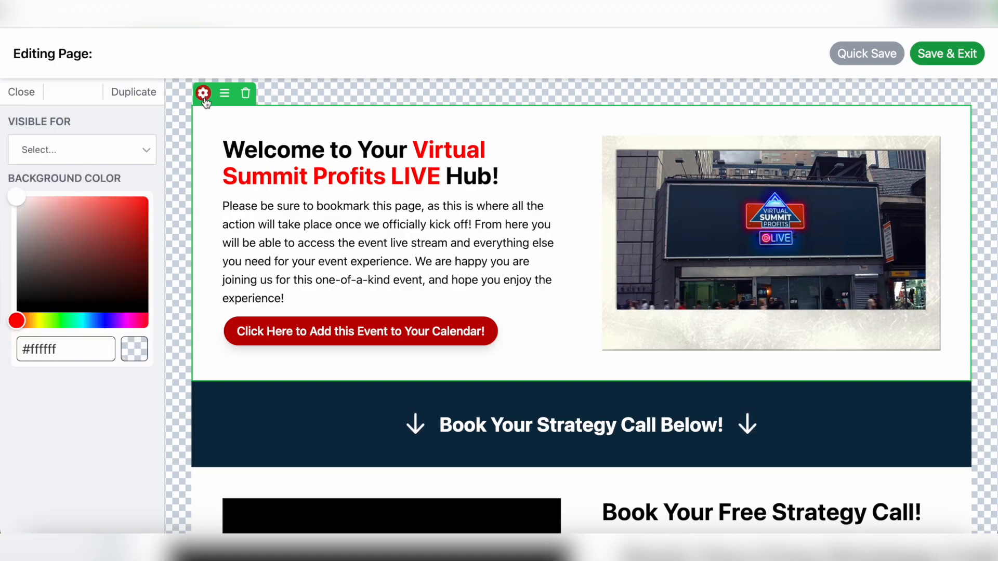
{"action": "left_click", "coordinate": [105, 149]}
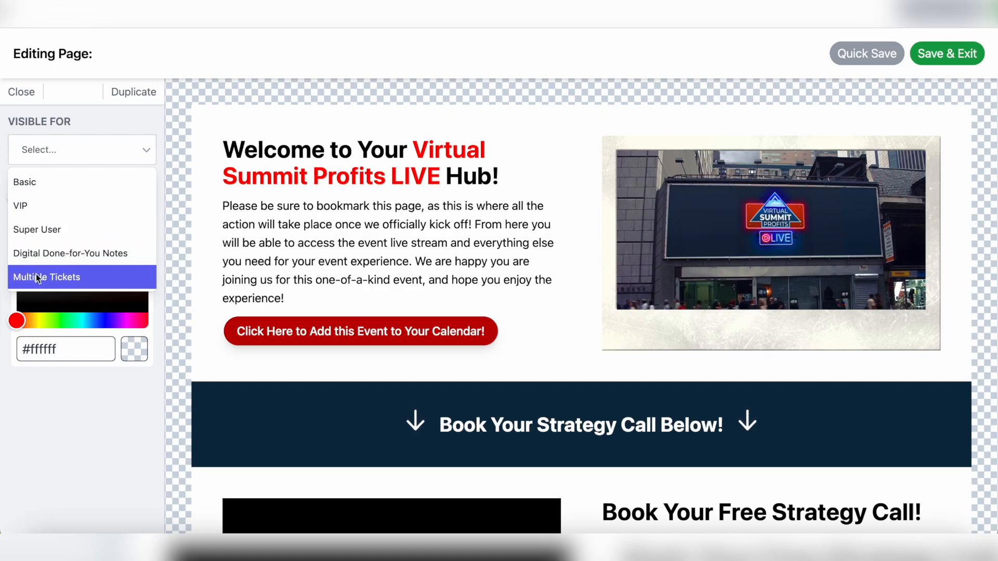
{"action": "left_click", "coordinate": [96, 125]}
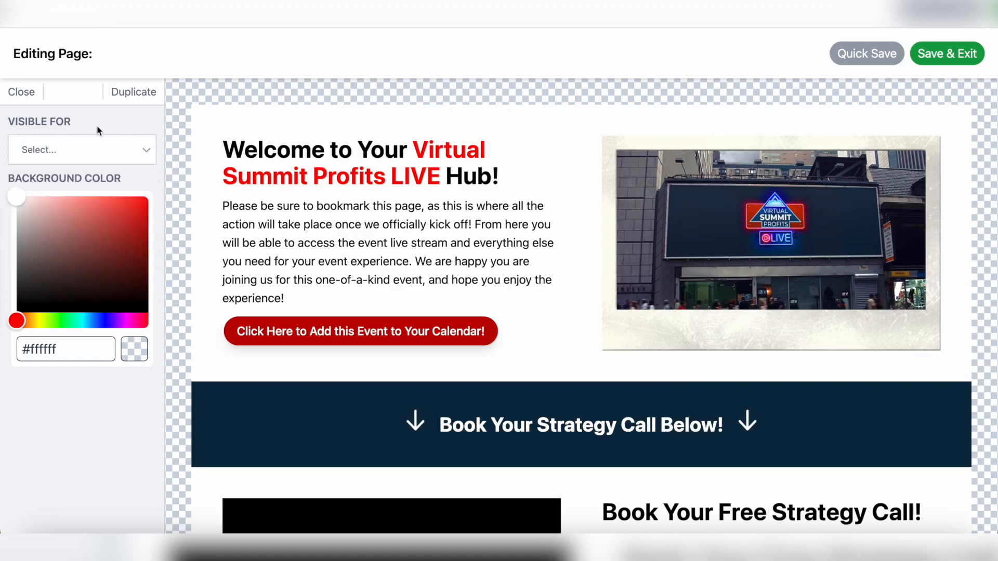
{"action": "mouse_move", "coordinate": [20, 196]}
{"action": "left_mouse_down"}
{"action": "mouse_move", "coordinate": [74, 221]}
{"action": "mouse_move", "coordinate": [7, 192]}
{"action": "left_mouse_up"}
Duplicate the welcome section, close its settings and delete the extra copy.
{"action": "left_click", "coordinate": [140, 95]}
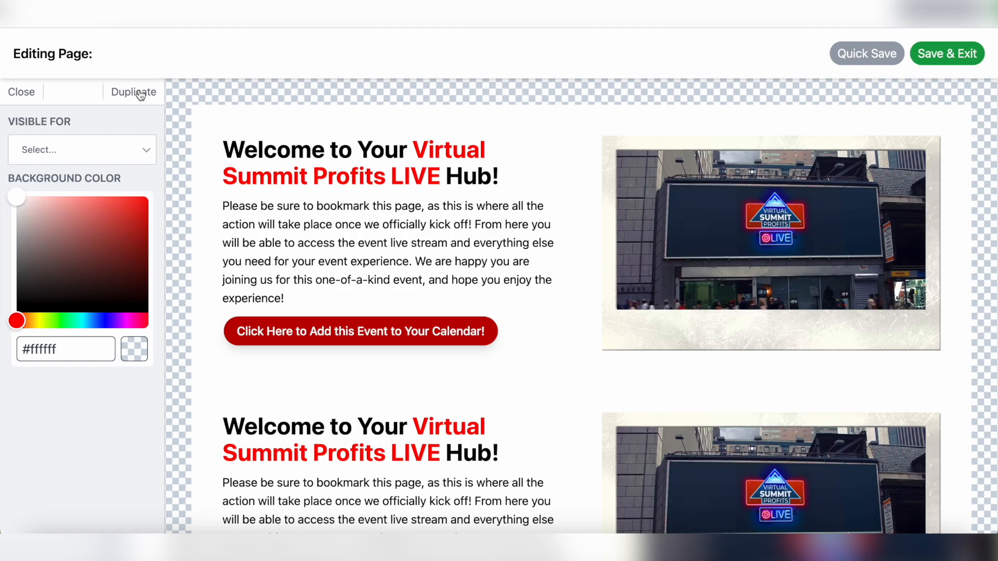
{"action": "left_click", "coordinate": [26, 96]}
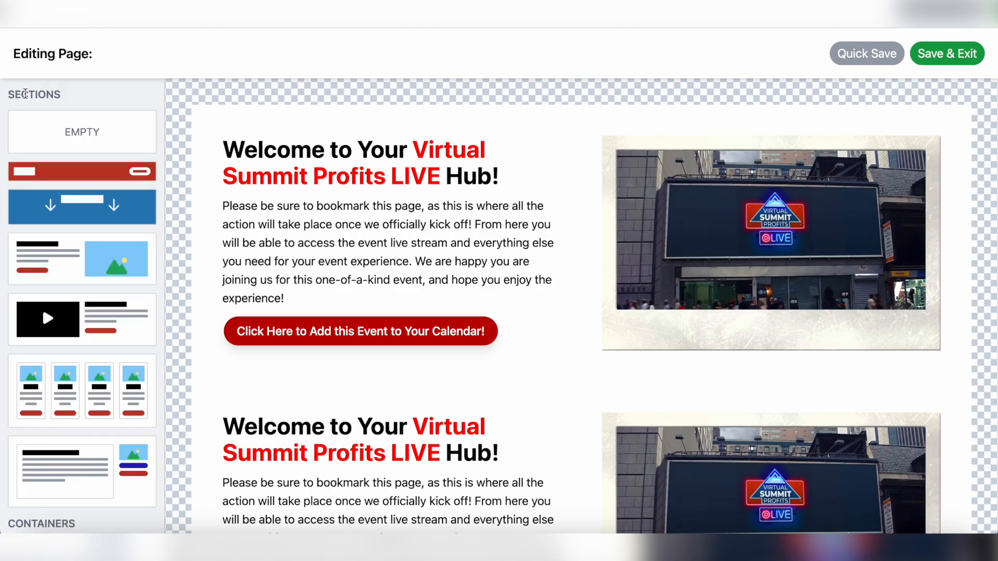
{"action": "scroll", "coordinate": [214, 288], "scroll_direction": "down", "scroll_amount": 2}
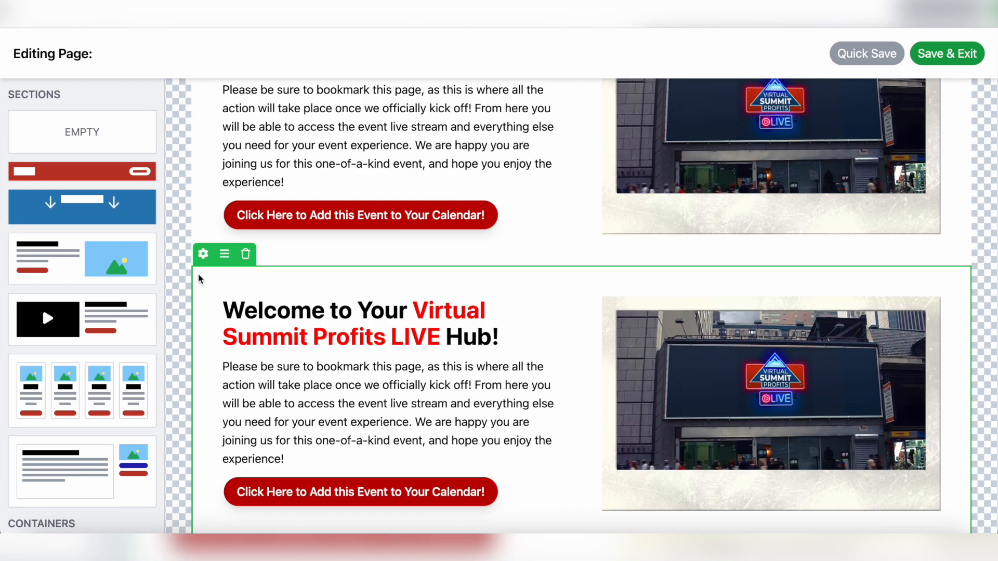
{"action": "left_click", "coordinate": [245, 254]}
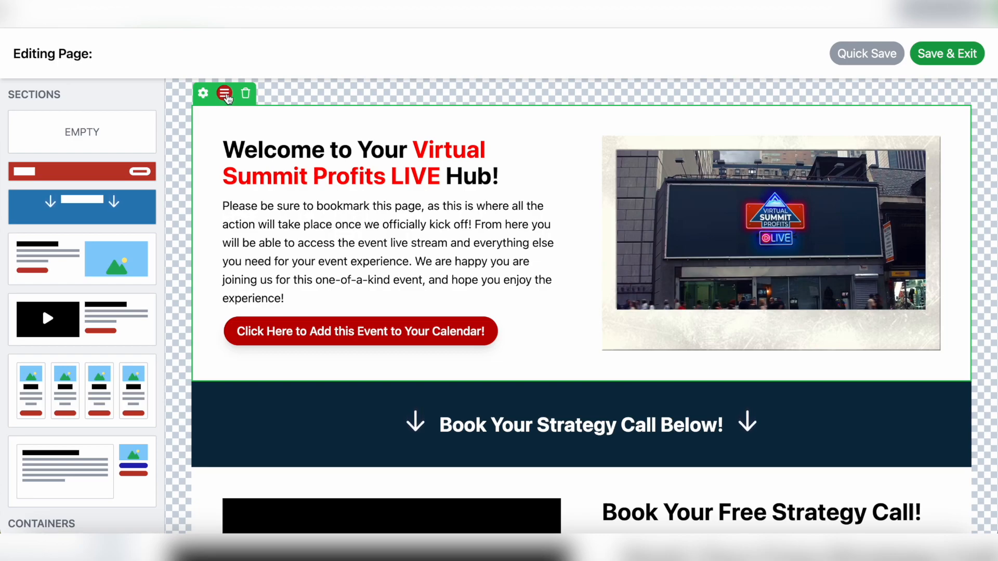
Move the welcome section below the strategy call banner and back to the top of the page.
{"action": "left_click_drag", "start_coordinate": [226, 96], "coordinate": [226, 412]}
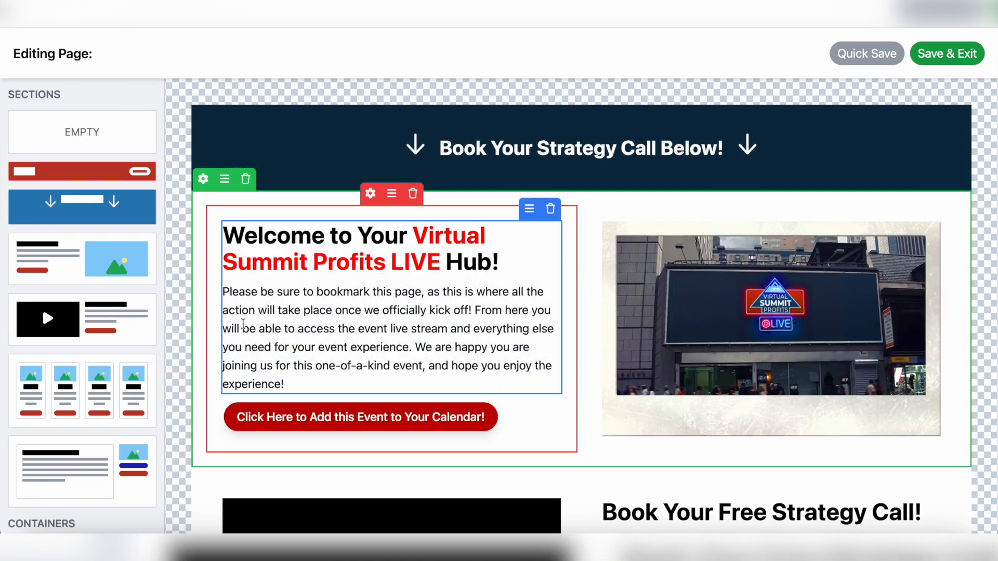
{"action": "left_click_drag", "start_coordinate": [224, 187], "coordinate": [225, 101]}
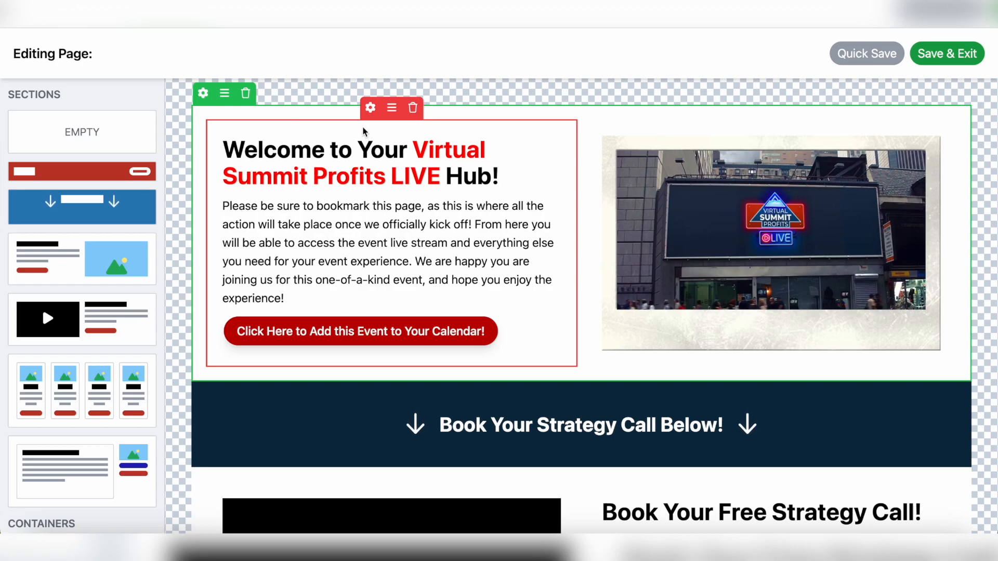
Set the background and border colors of the welcome text container to white.
{"action": "left_click", "coordinate": [371, 109]}
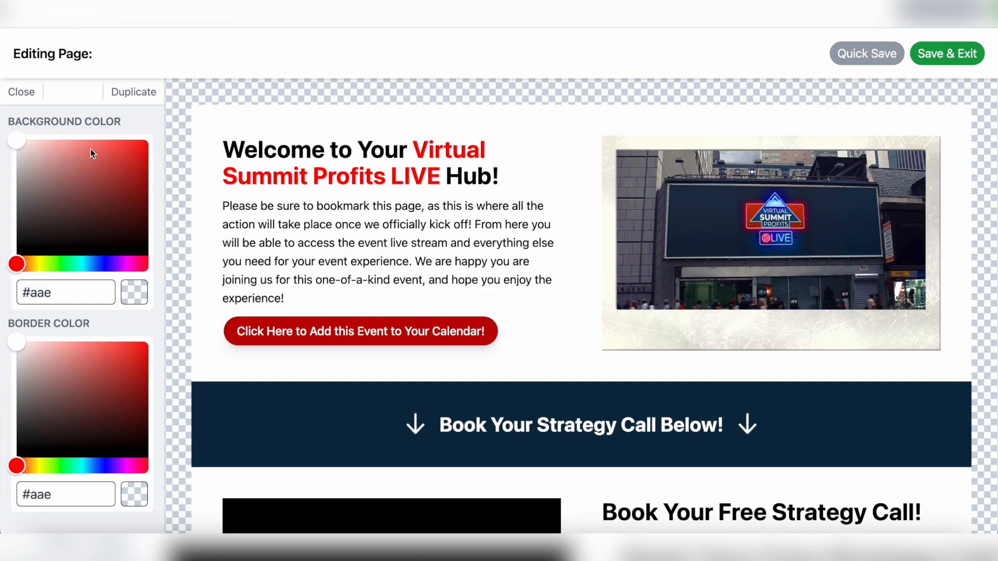
{"action": "left_click", "coordinate": [62, 155]}
{"action": "left_click_drag", "start_coordinate": [67, 158], "coordinate": [2, 122]}
{"action": "left_click_drag", "start_coordinate": [25, 338], "coordinate": [5, 326]}
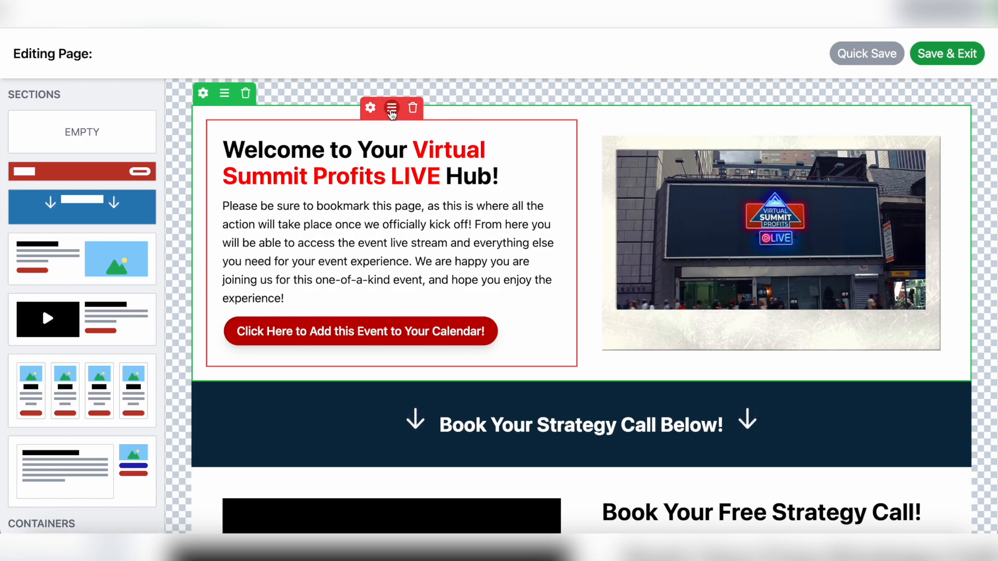
Move the welcome text container to the right of the billboard image within its section.
{"action": "left_click_drag", "start_coordinate": [392, 109], "coordinate": [768, 141]}
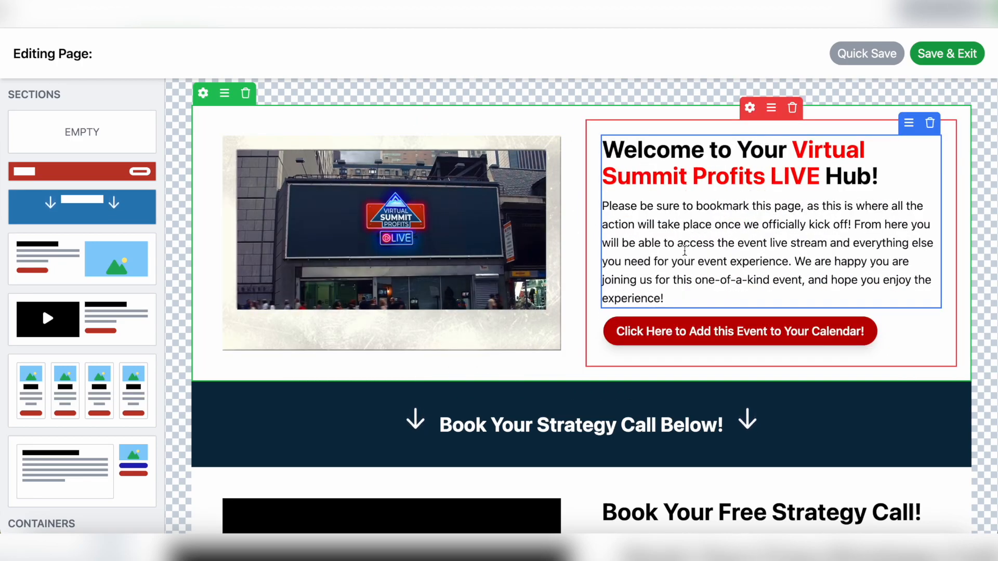
Move the welcome text container back to the left of the billboard image and inspect its text styles and merge fields.
{"action": "left_click_drag", "start_coordinate": [771, 108], "coordinate": [406, 139]}
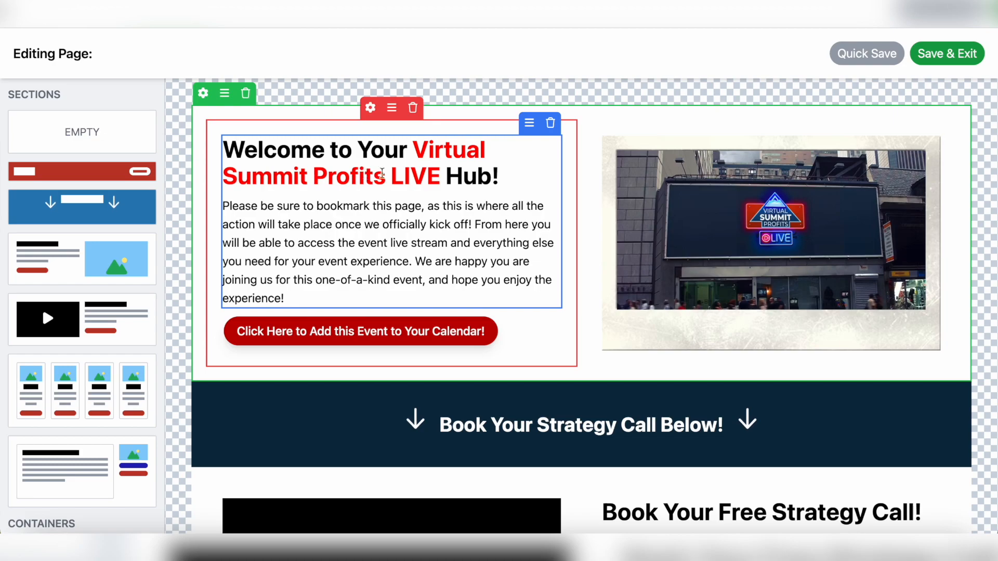
{"action": "left_click_drag", "start_coordinate": [512, 175], "coordinate": [225, 150]}
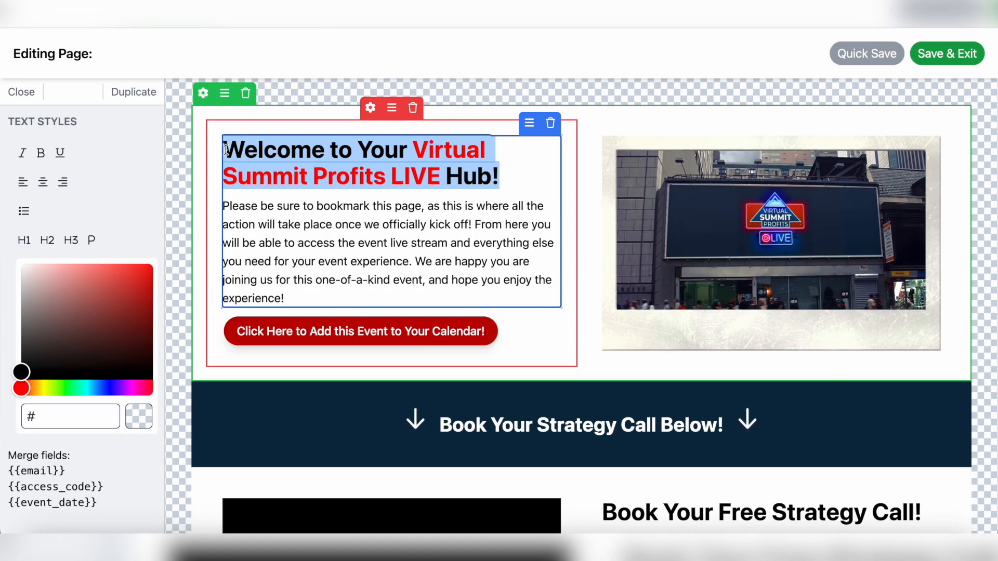
{"action": "triple_click", "coordinate": [354, 224]}
{"action": "mouse_move", "coordinate": [23, 371]}
{"action": "left_mouse_down"}
{"action": "mouse_move", "coordinate": [152, 266]}
{"action": "mouse_move", "coordinate": [36, 314]}
{"action": "mouse_move", "coordinate": [65, 343]}
{"action": "mouse_move", "coordinate": [21, 372]}
{"action": "left_mouse_up"}
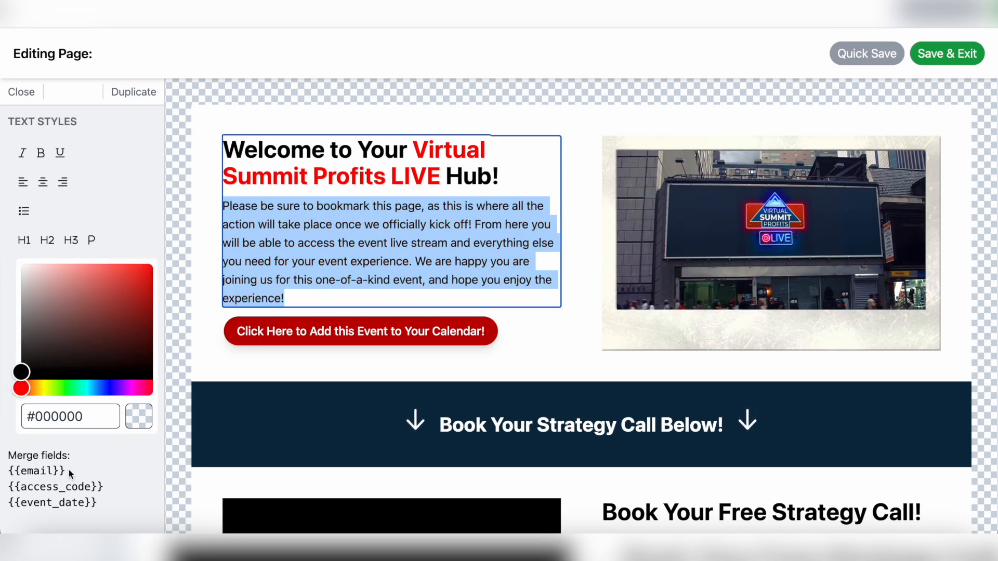
{"action": "left_click_drag", "start_coordinate": [10, 456], "coordinate": [107, 508]}
{"action": "left_click", "coordinate": [117, 509]}
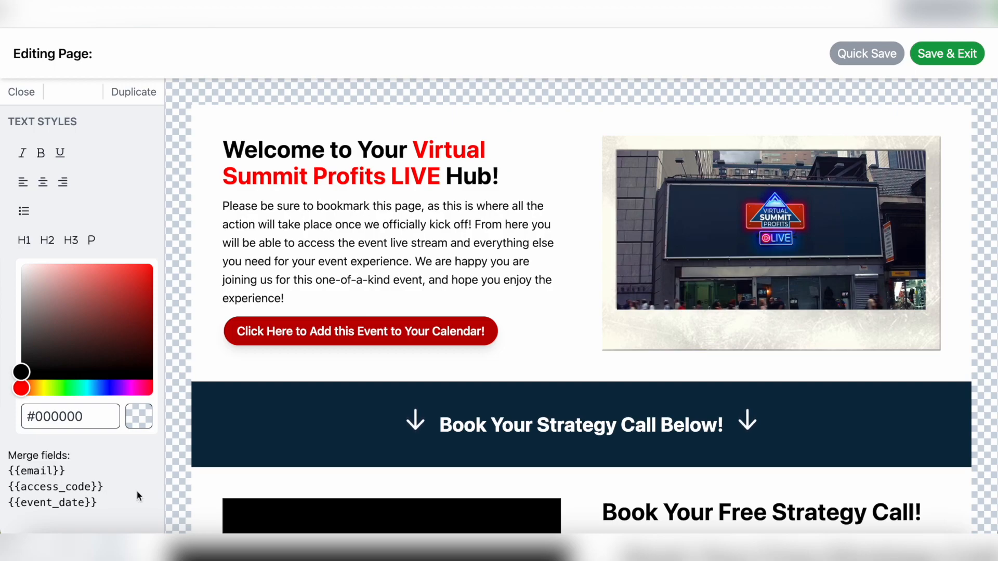
Examine the billboard image's width and upload settings and the calendar button's text, merge field and link settings.
{"action": "left_click", "coordinate": [746, 227]}
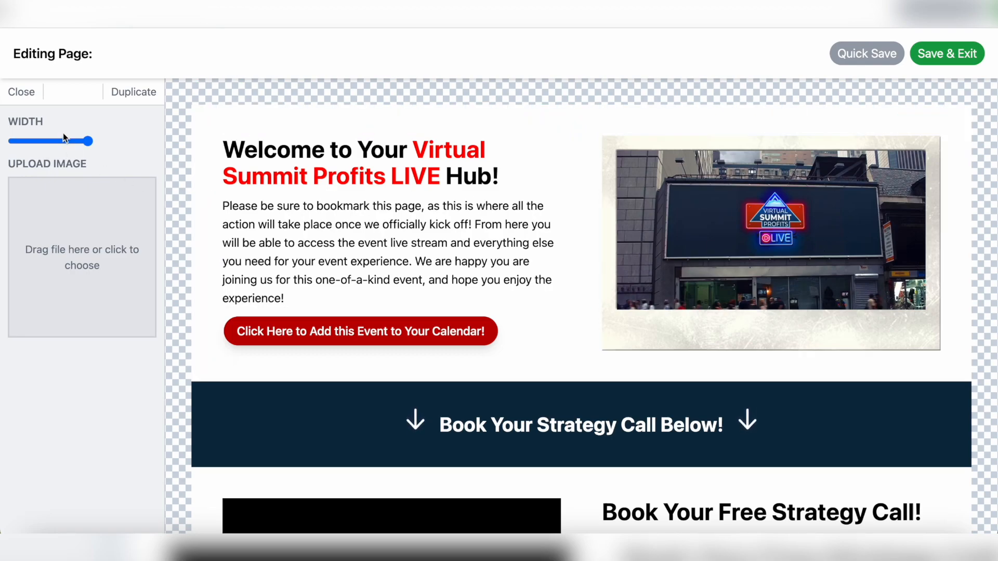
{"action": "mouse_move", "coordinate": [88, 141]}
{"action": "left_mouse_down"}
{"action": "mouse_move", "coordinate": [51, 145]}
{"action": "mouse_move", "coordinate": [98, 143]}
{"action": "left_mouse_up"}
{"action": "left_click", "coordinate": [383, 336]}
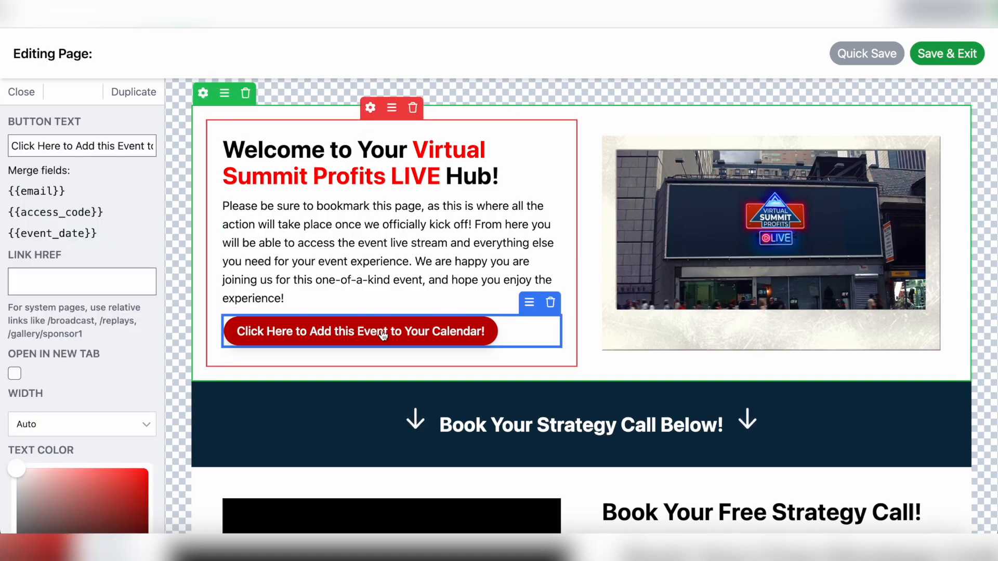
{"action": "left_click_drag", "start_coordinate": [11, 147], "coordinate": [176, 156]}
{"action": "left_click", "coordinate": [20, 175]}
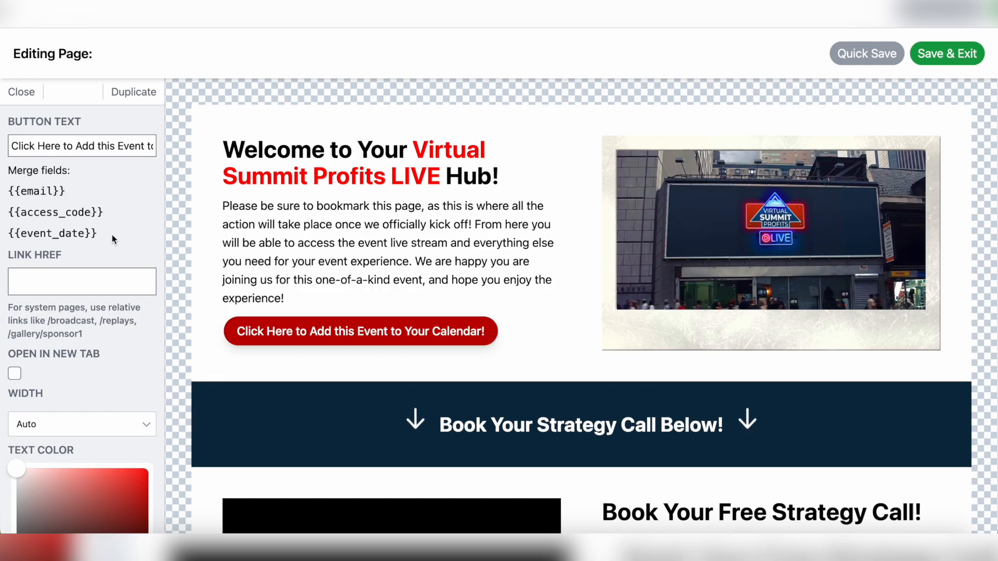
{"action": "left_click", "coordinate": [81, 279]}
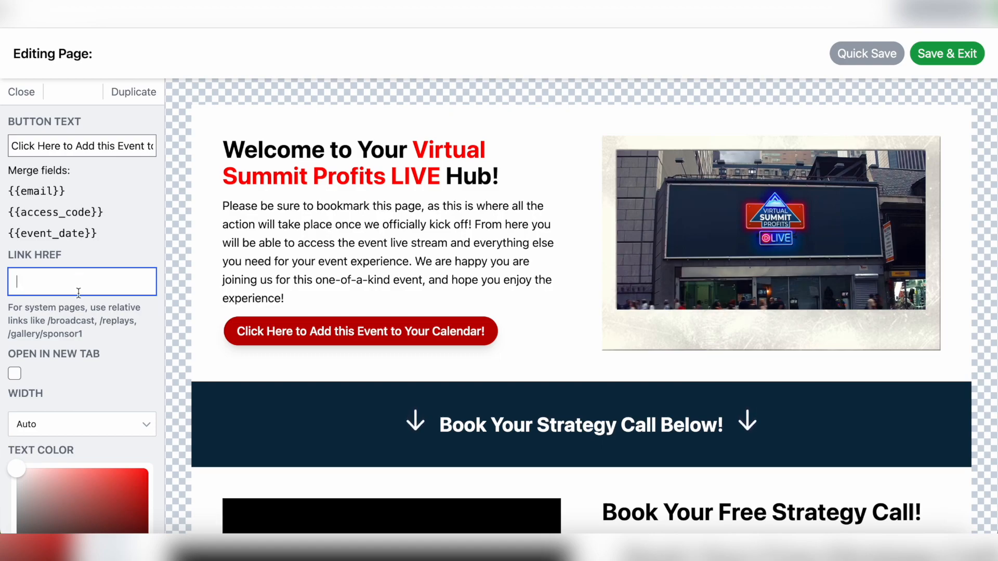
{"action": "left_click_drag", "start_coordinate": [48, 320], "coordinate": [93, 317]}
{"action": "left_click", "coordinate": [92, 326]}
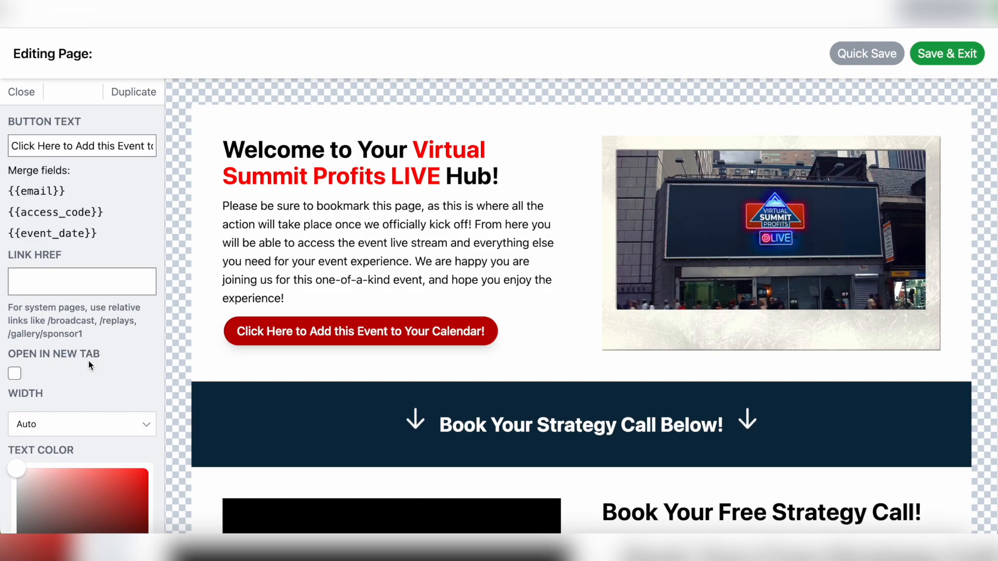
Set the width of the calendar button in the welcome section to Full.
{"action": "left_click", "coordinate": [16, 373]}
{"action": "left_click", "coordinate": [15, 373]}
{"action": "scroll", "coordinate": [120, 377], "scroll_direction": "down", "scroll_amount": 2}
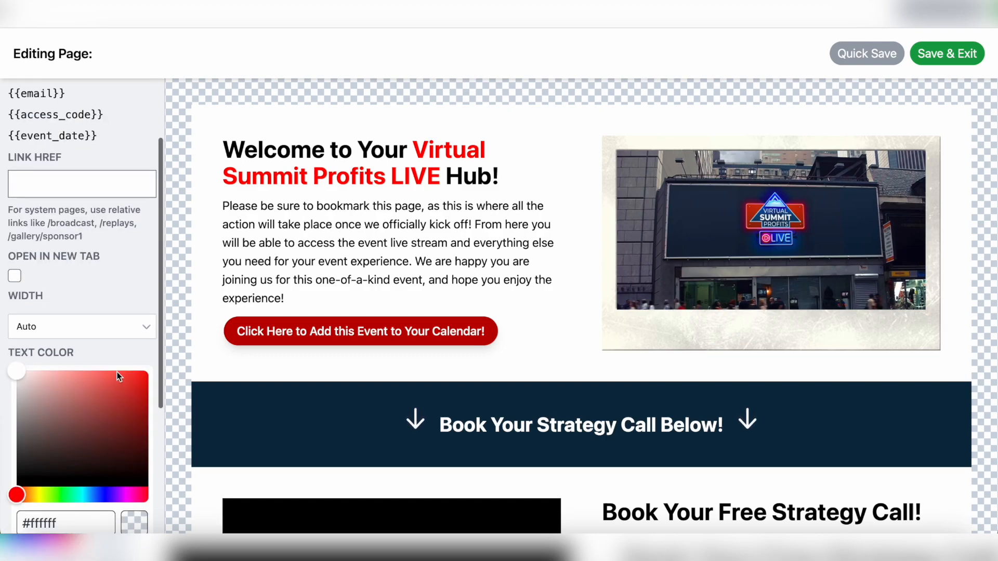
{"action": "left_click", "coordinate": [123, 325]}
{"action": "left_click", "coordinate": [73, 352]}
{"action": "scroll", "coordinate": [111, 297], "scroll_direction": "down", "scroll_amount": 3}
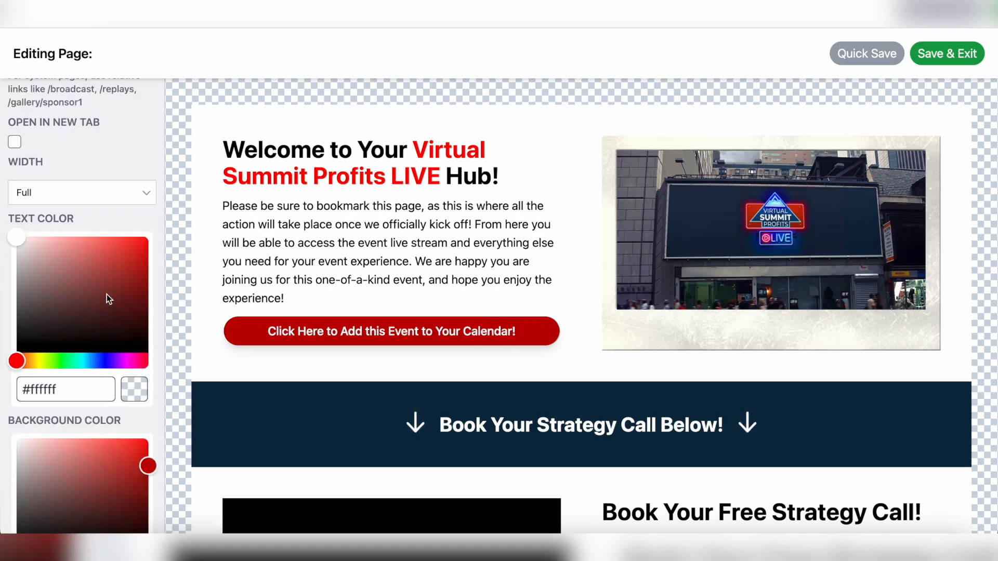
Check the calendar button's text and background color settings and save the page without leaving the editor.
{"action": "mouse_move", "coordinate": [20, 238]}
{"action": "left_mouse_down"}
{"action": "mouse_move", "coordinate": [77, 261]}
{"action": "mouse_move", "coordinate": [13, 233]}
{"action": "left_mouse_up"}
{"action": "scroll", "coordinate": [62, 322], "scroll_direction": "down", "scroll_amount": 1}
{"action": "scroll", "coordinate": [63, 327], "scroll_direction": "down", "scroll_amount": 2}
{"action": "left_click_drag", "start_coordinate": [148, 387], "coordinate": [173, 383]}
{"action": "left_click", "coordinate": [637, 95]}
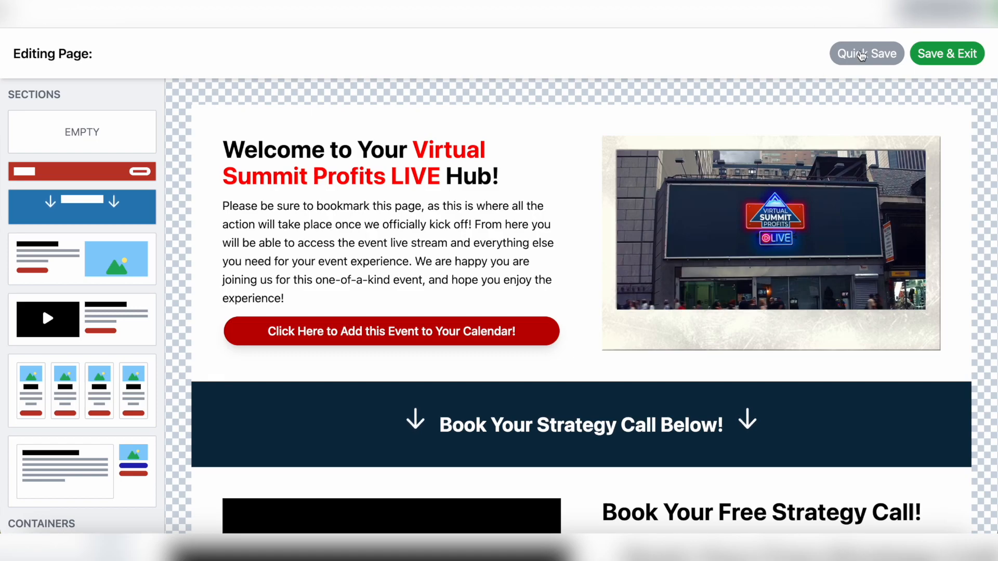
{"action": "left_click", "coordinate": [861, 54]}
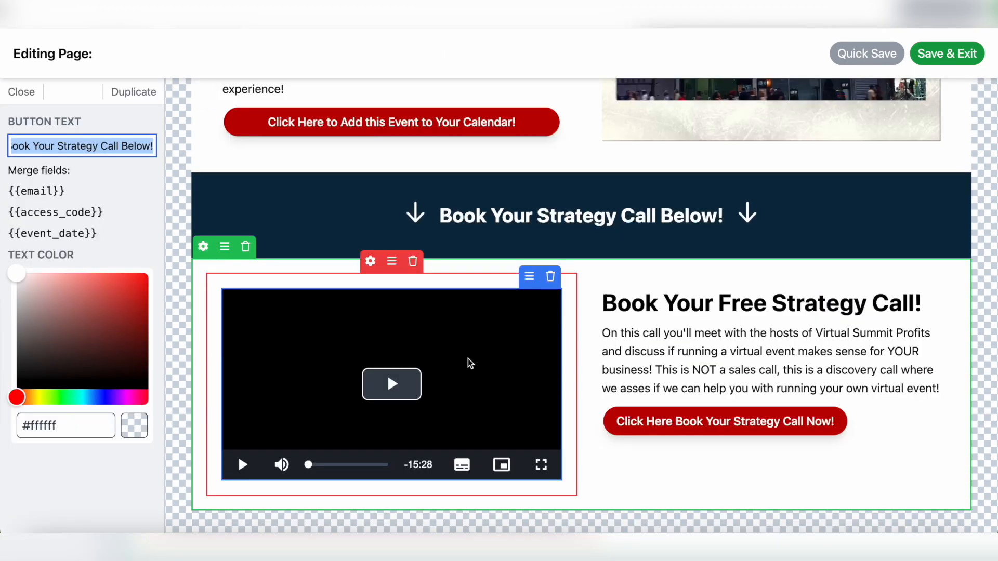
Examine the strategy call video's source and image upload settings and look over the sections below it.
{"action": "left_click", "coordinate": [470, 363]}
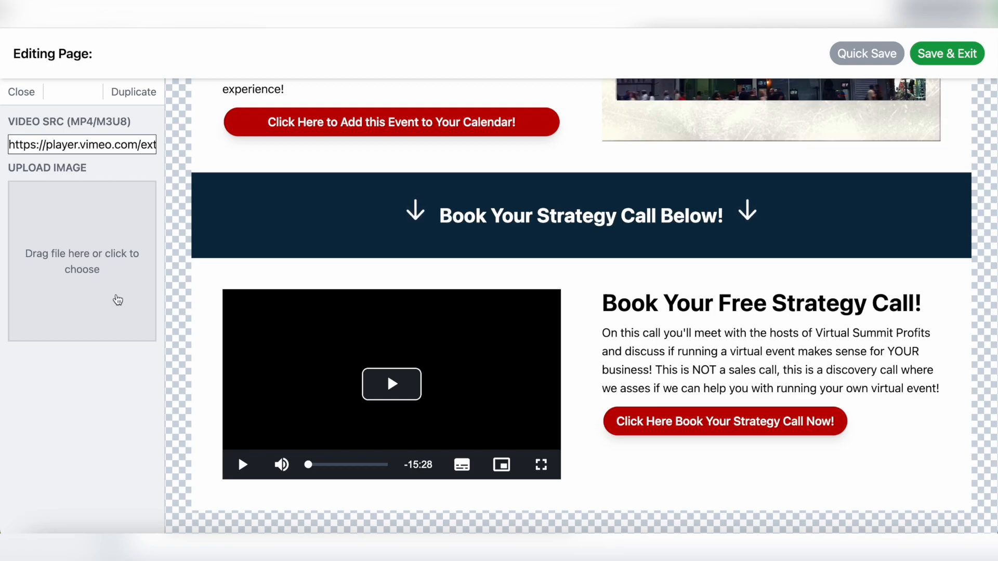
{"action": "left_click", "coordinate": [181, 285]}
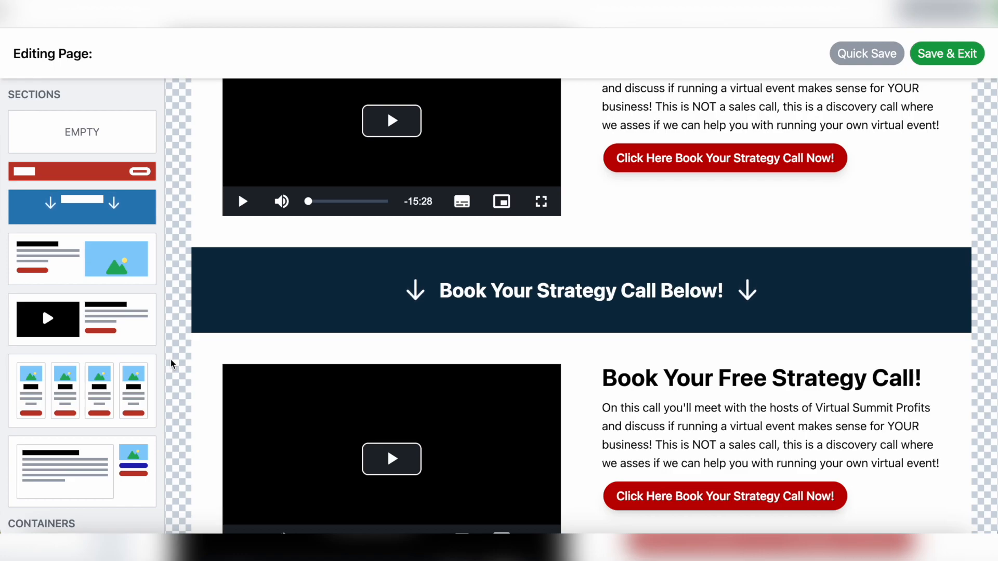
{"action": "scroll", "coordinate": [172, 363], "scroll_direction": "down", "scroll_amount": 2}
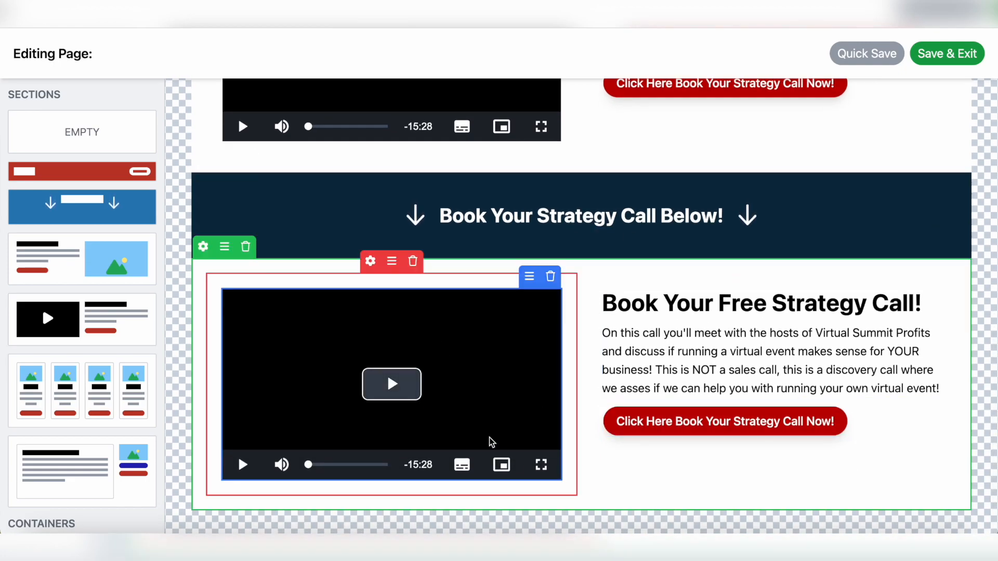
{"action": "scroll", "coordinate": [183, 334], "scroll_direction": "down", "scroll_amount": 8}
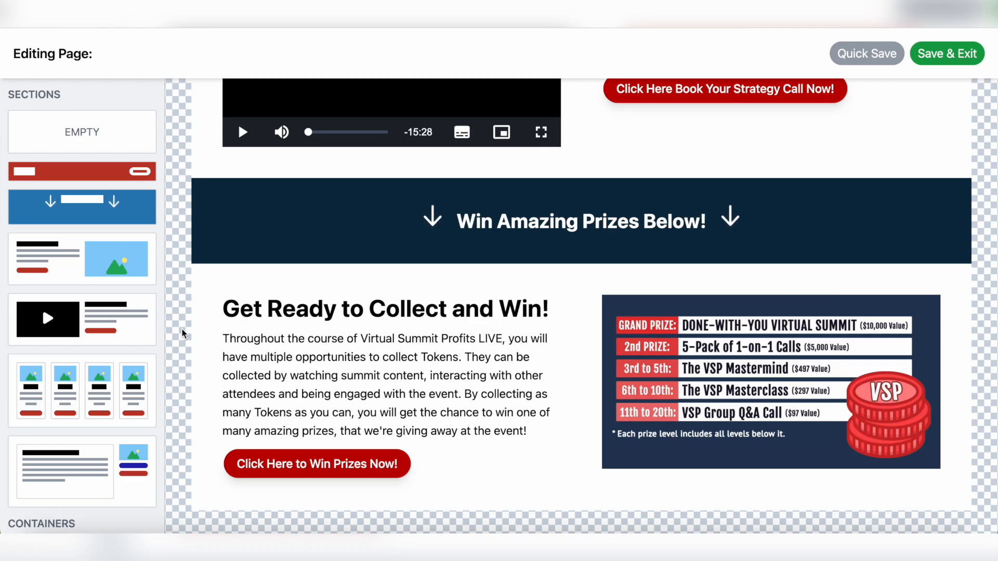
Restrict the visibility of the "Win Amazing Prizes Below!" banner section to VIP users.
{"action": "mouse_move", "coordinate": [201, 211]}
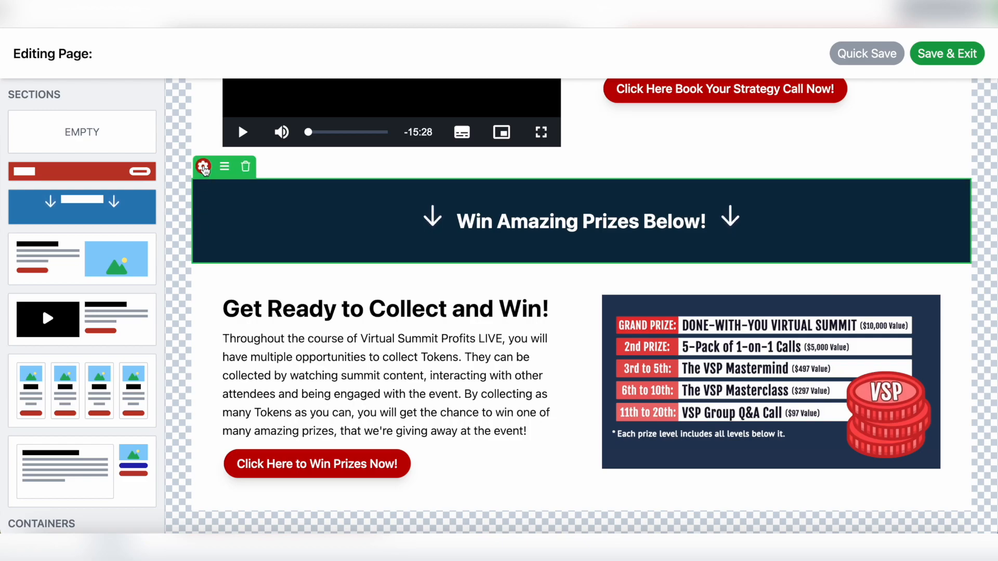
{"action": "left_click", "coordinate": [203, 166]}
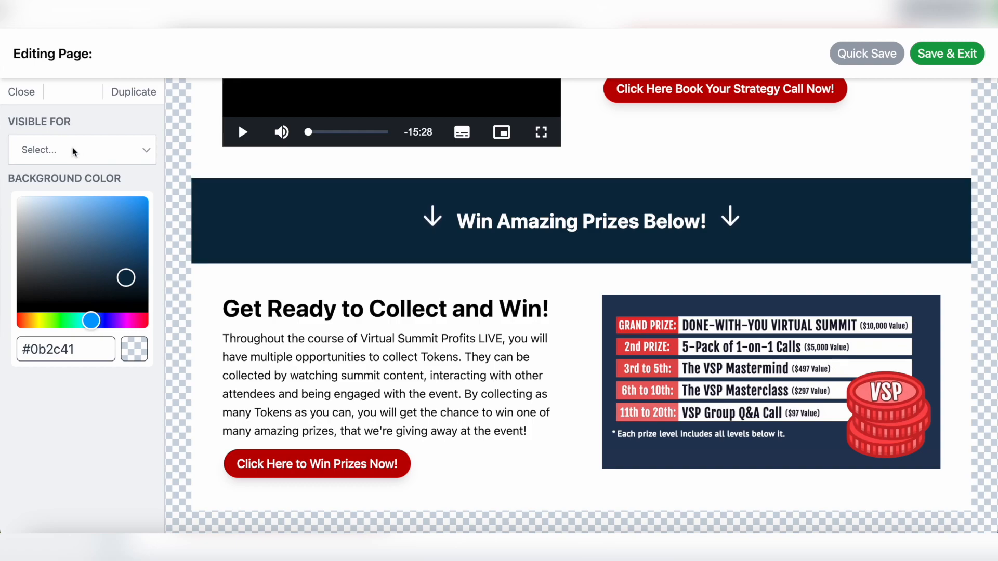
{"action": "left_click", "coordinate": [127, 150]}
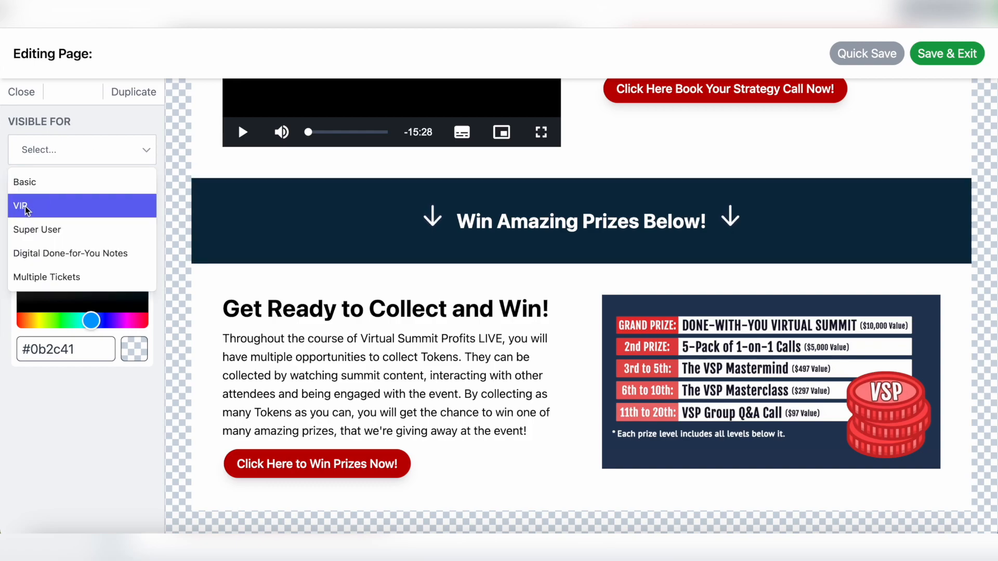
{"action": "left_click", "coordinate": [44, 207]}
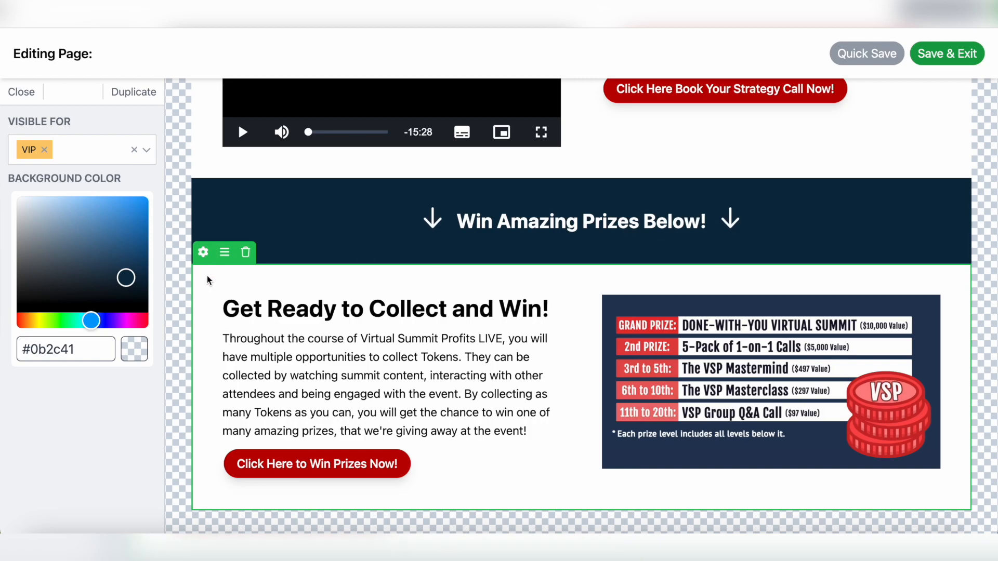
Restrict the "Get Ready to Collect and Win!" section to VIP users, then save the page and exit the editor.
{"action": "left_click", "coordinate": [204, 253]}
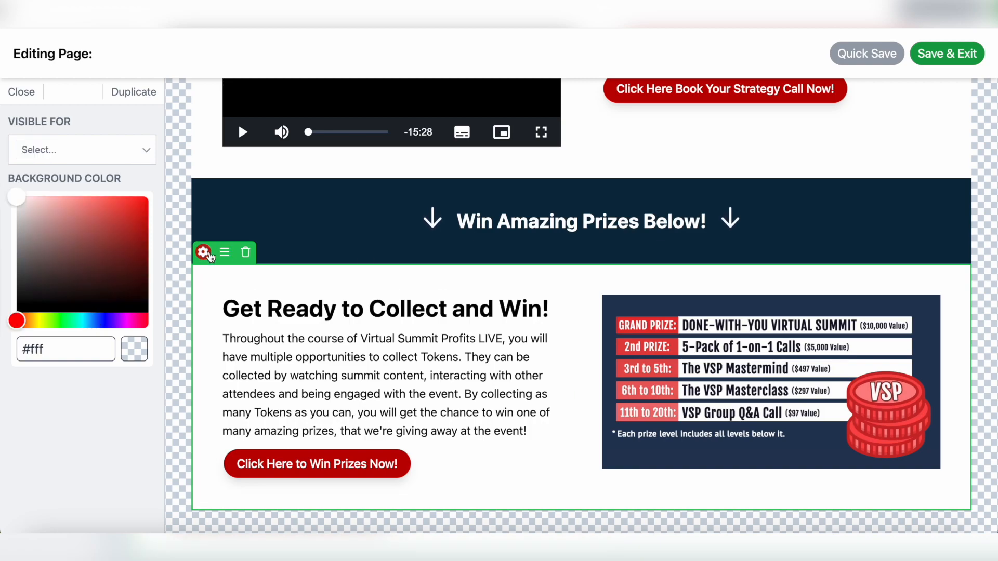
{"action": "left_click", "coordinate": [138, 154]}
{"action": "left_click", "coordinate": [39, 208]}
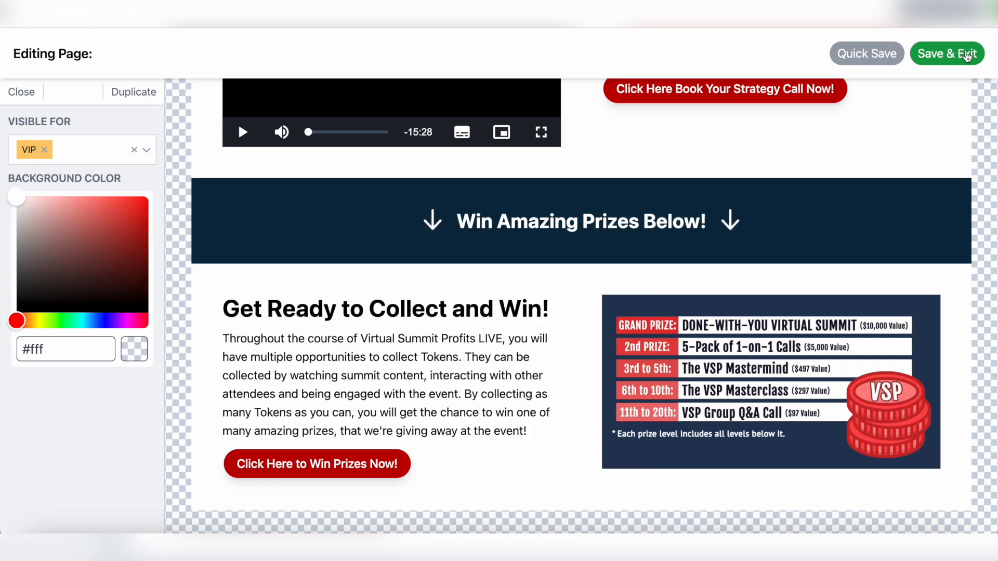
{"action": "left_click", "coordinate": [967, 55]}
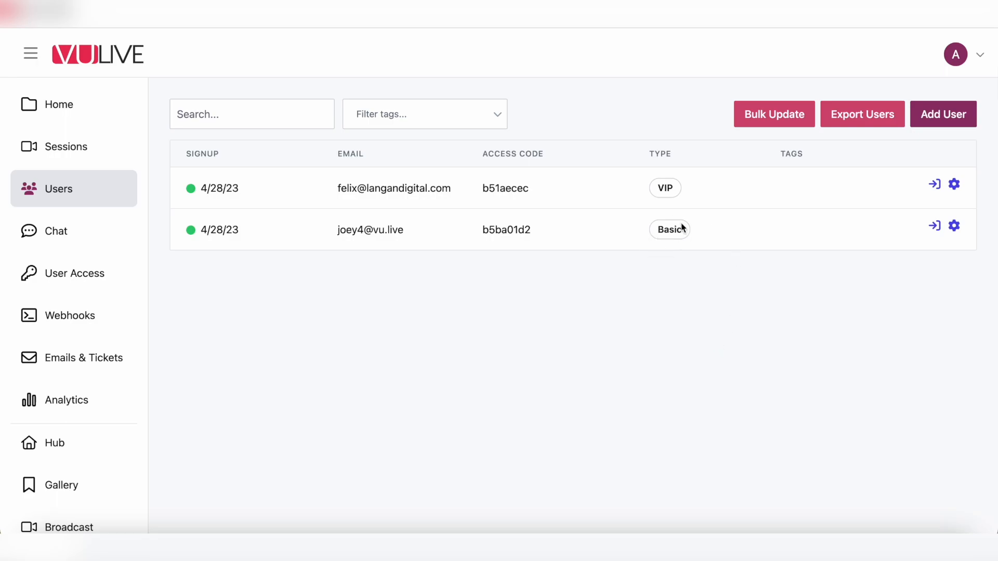
Log in as the Basic user to check which sections the hub page shows, and return to the admin user list.
{"action": "left_click", "coordinate": [936, 227]}
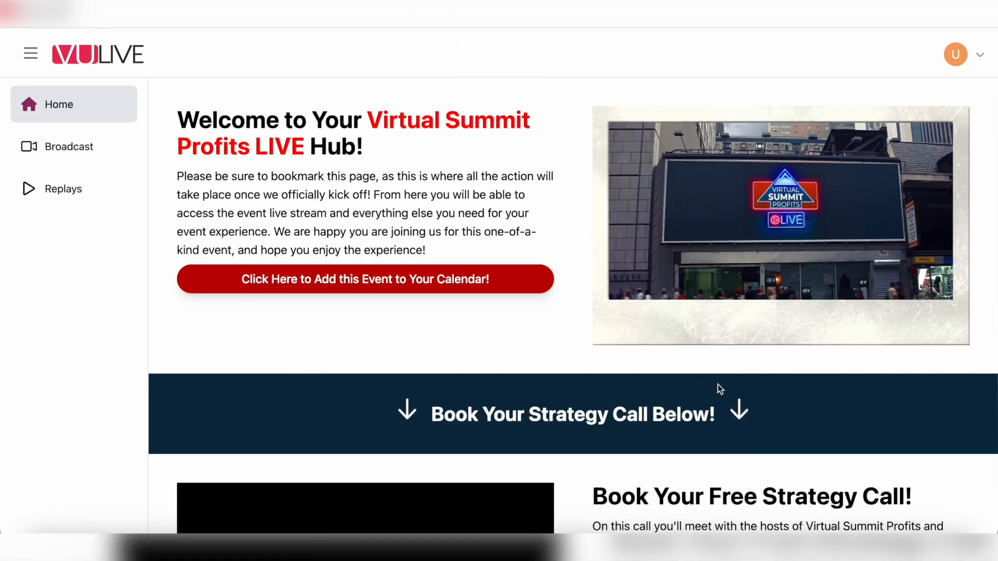
{"action": "scroll", "coordinate": [635, 420], "scroll_direction": "down", "scroll_amount": 3}
{"action": "scroll", "coordinate": [635, 420], "scroll_direction": "down", "scroll_amount": 2}
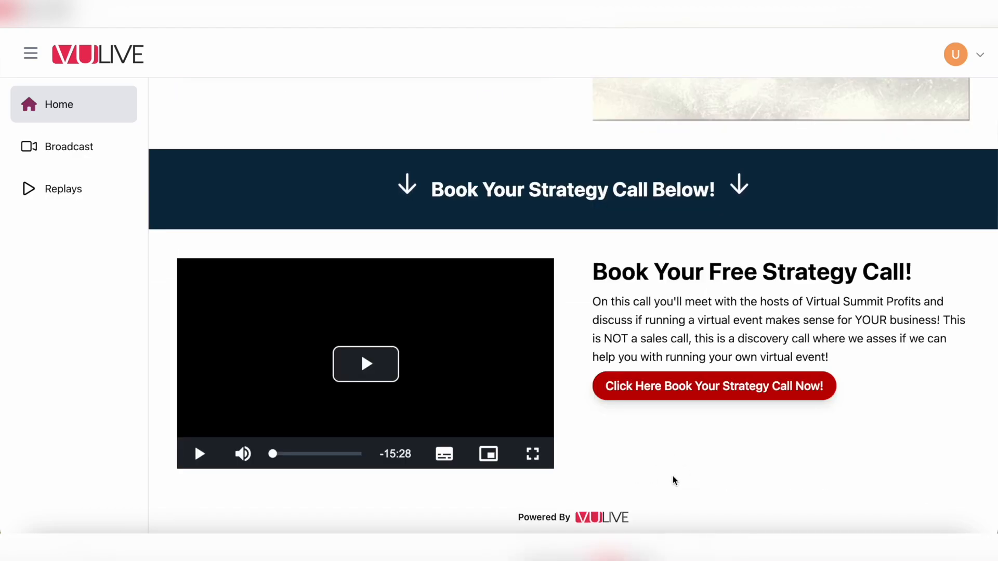
{"action": "left_click", "coordinate": [959, 56]}
{"action": "left_click", "coordinate": [895, 124]}
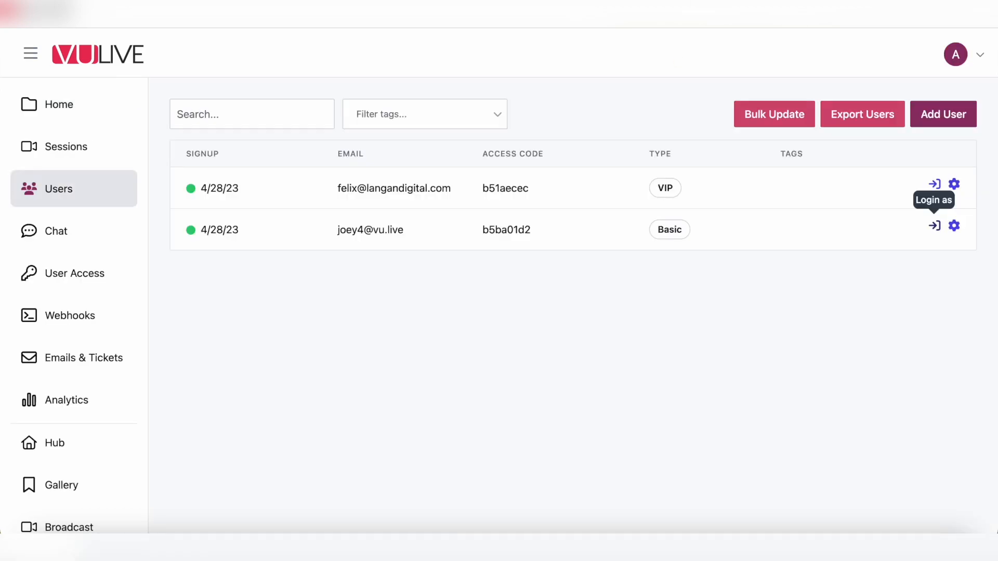
Log in as the VIP user and check the hub page for the VIP-only prize sections.
{"action": "left_click", "coordinate": [934, 183]}
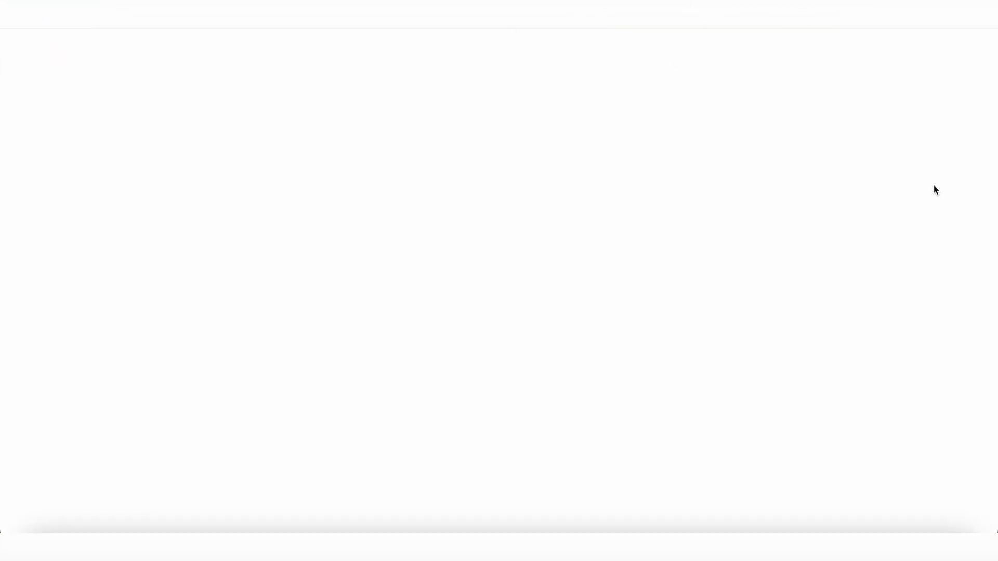
{"action": "scroll", "coordinate": [803, 344], "scroll_direction": "down", "scroll_amount": 5}
{"action": "scroll", "coordinate": [804, 344], "scroll_direction": "down", "scroll_amount": 6}
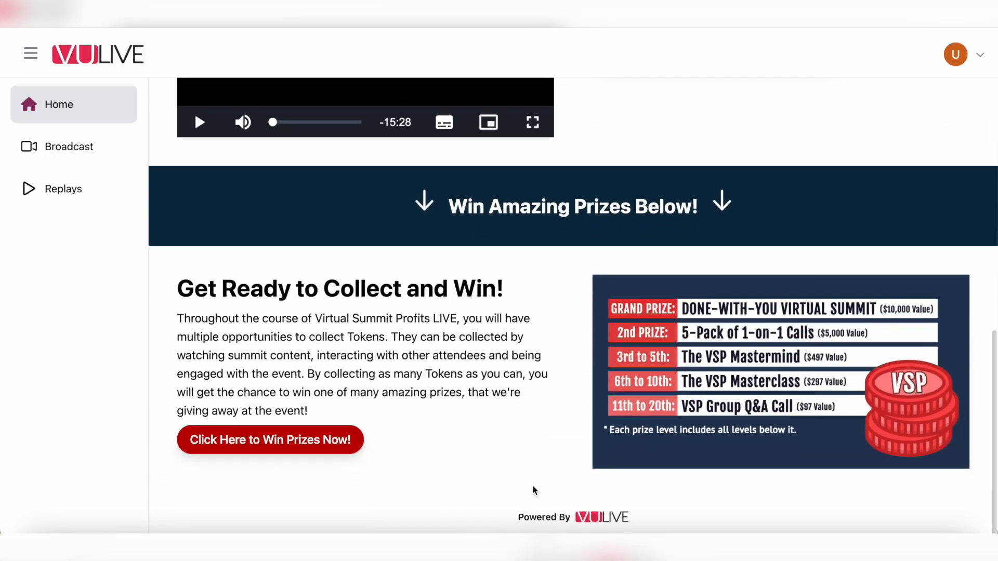